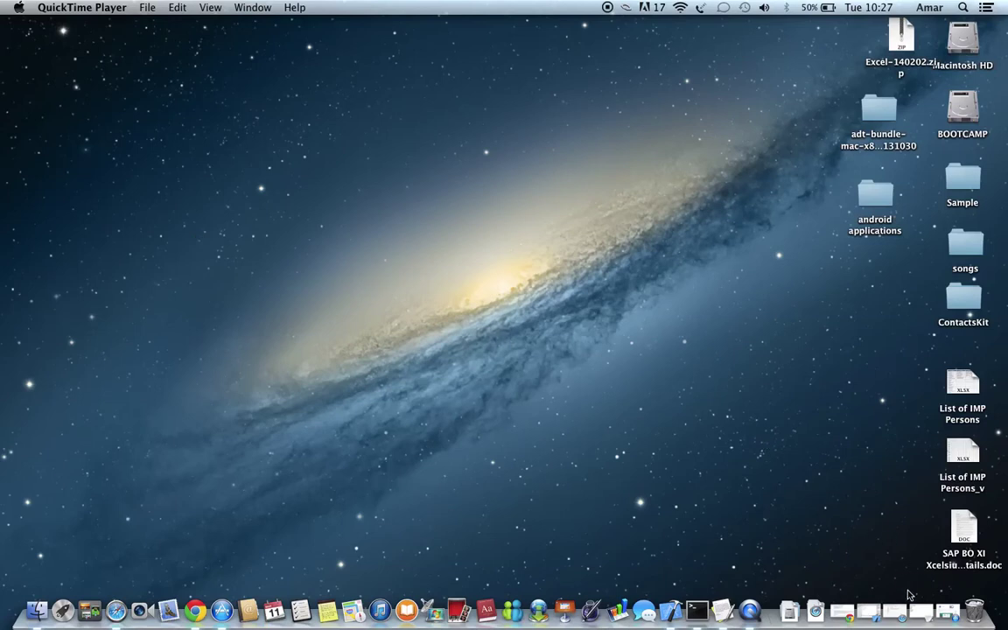
Restore the TextEdit Android installation notes listing supported OS and required software, then bring Chrome forward.
left_click(921, 613)
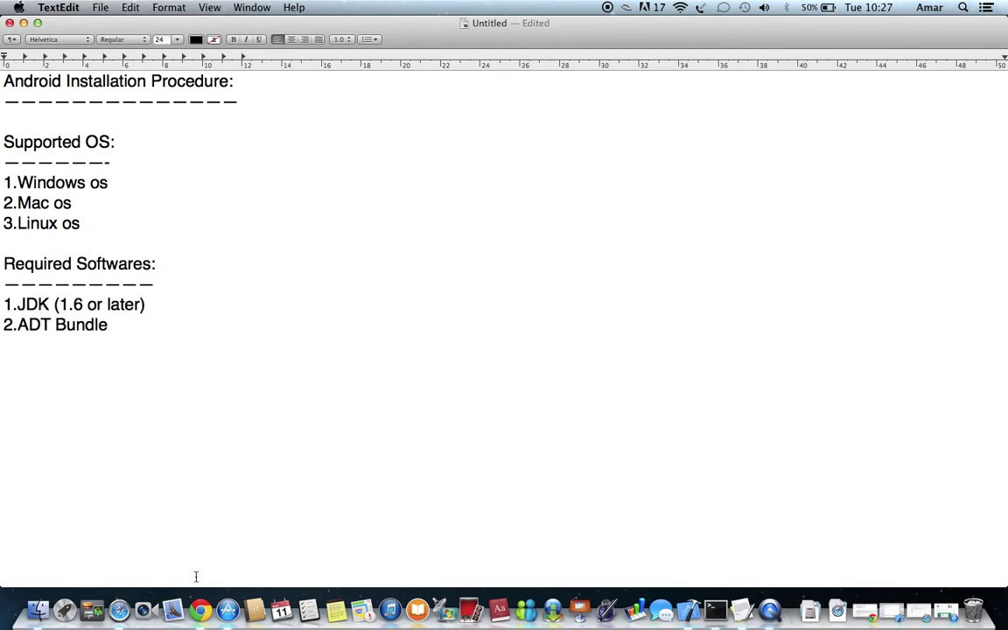
left_click(200, 611)
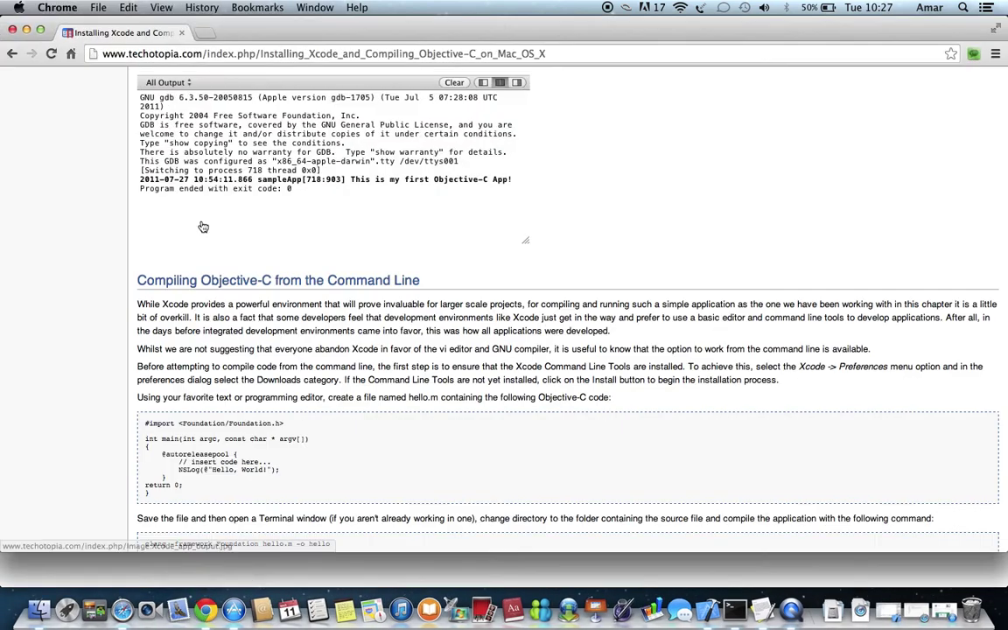
Replace the Xcode tutorial tab, search Google for 'jdk download' and open Oracle's Java SE Downloads.
left_click(206, 32)
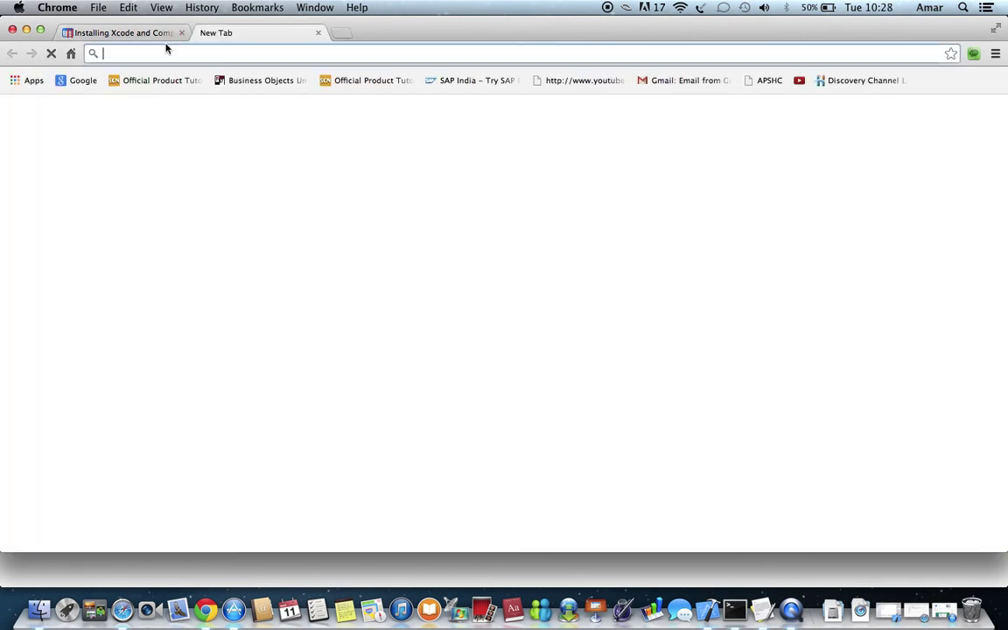
left_click(181, 33)
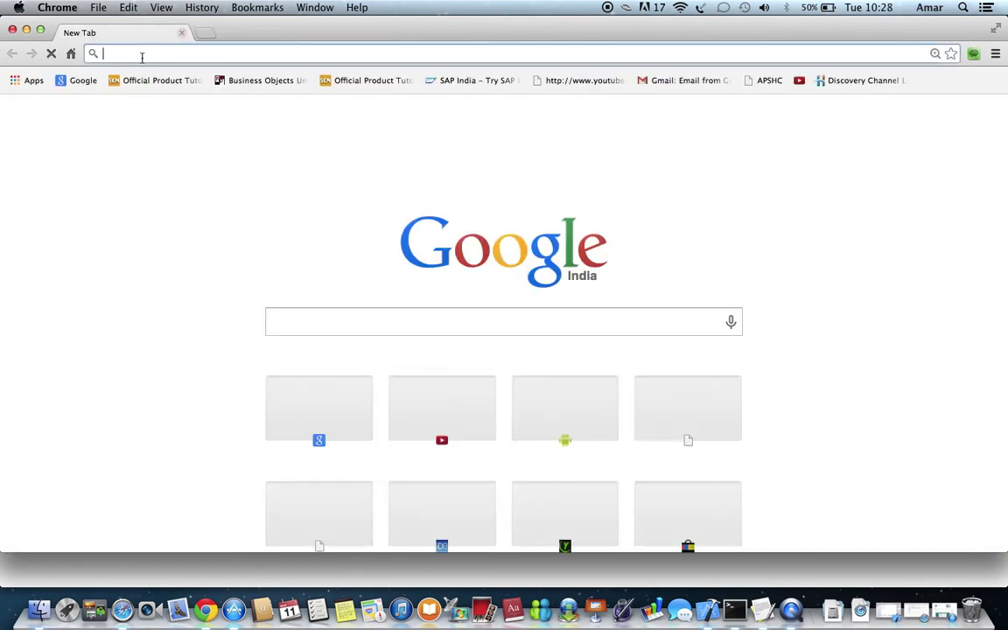
type("go")
key("Return")
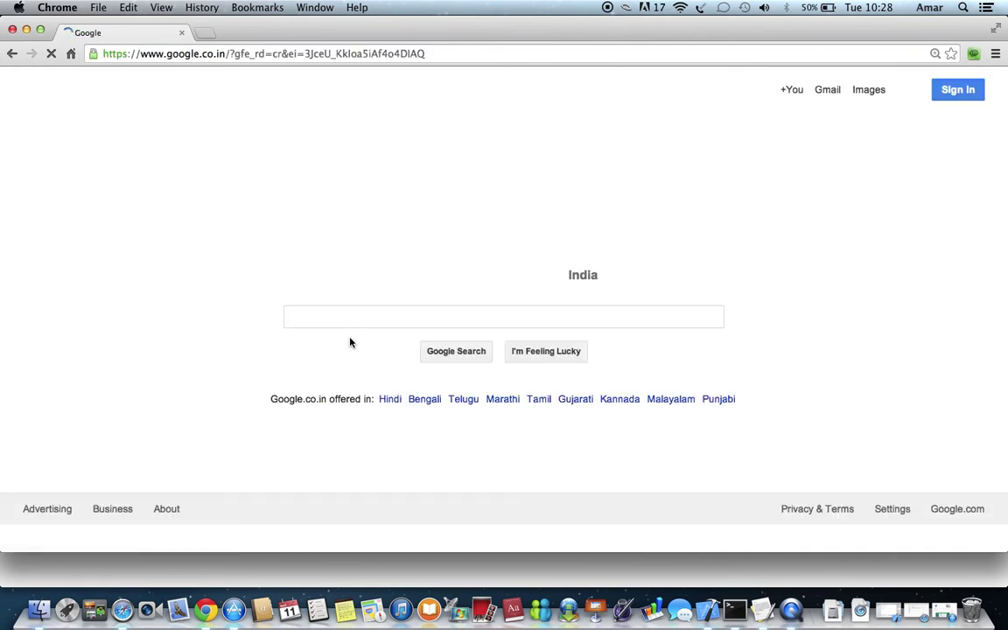
type("jdk sown")
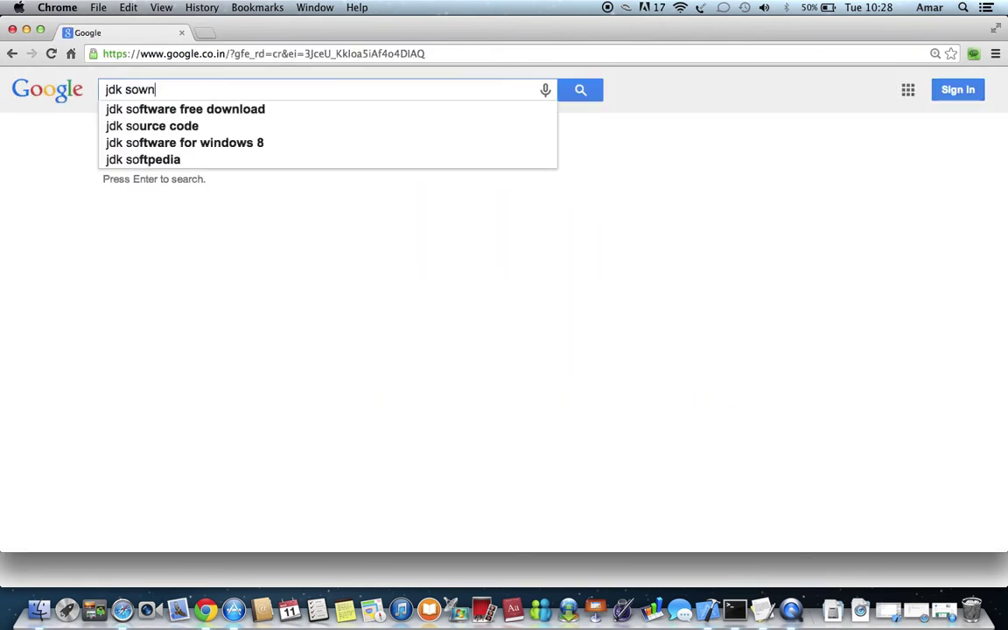
key("Down")
key("Return")
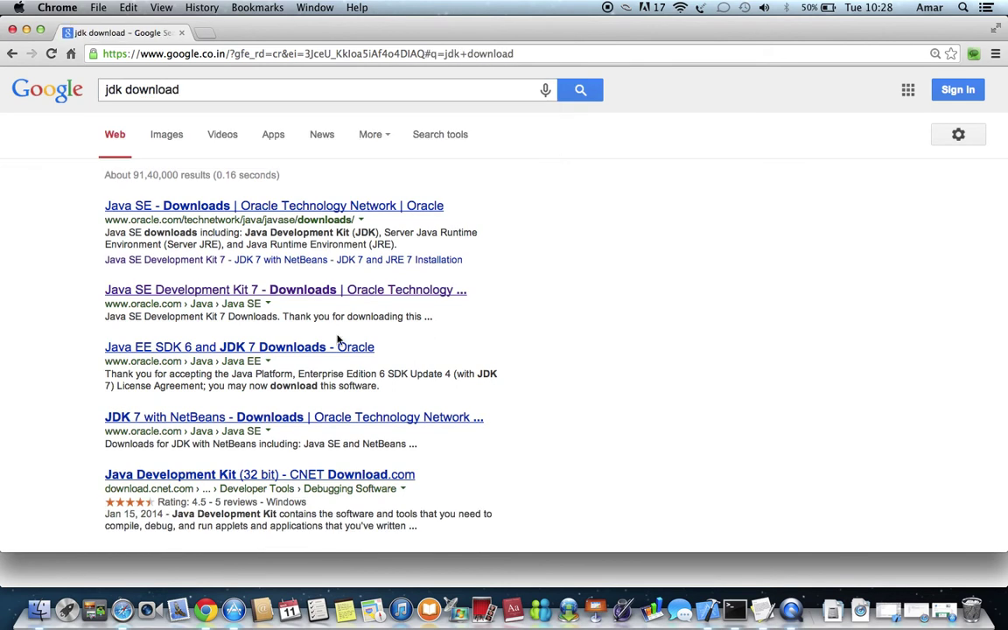
left_click(157, 206)
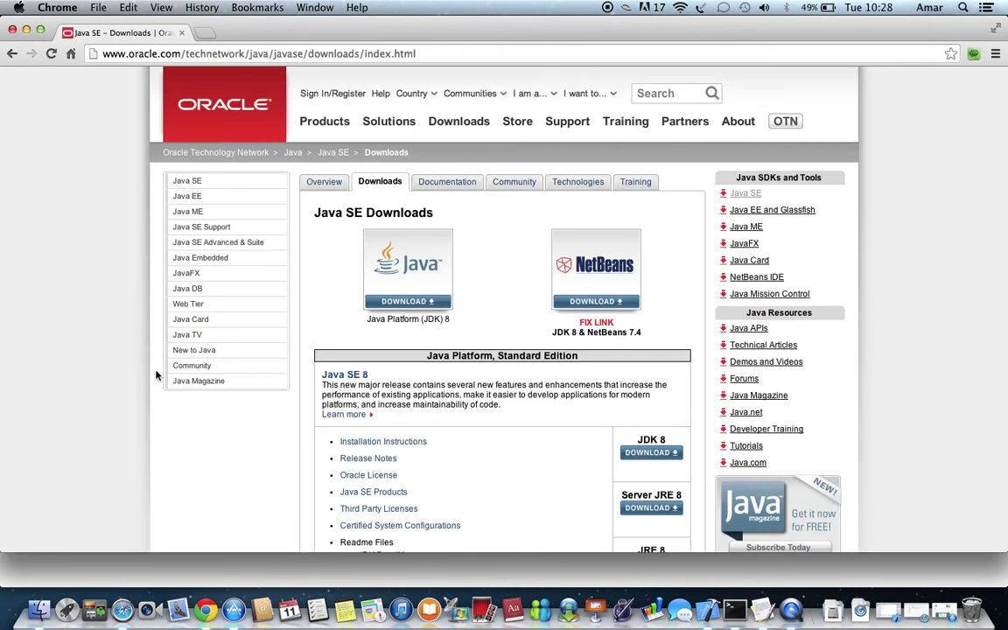
Open the JDK 7u51 download page and accept its licence agreement.
scroll(486, 374, "down", 3)
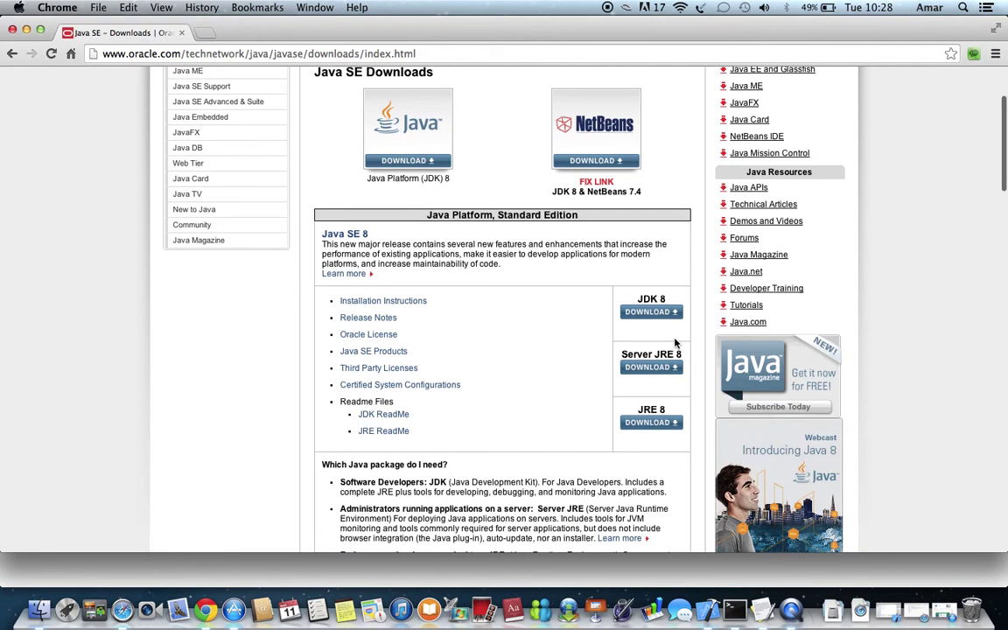
scroll(631, 357, "down", 10)
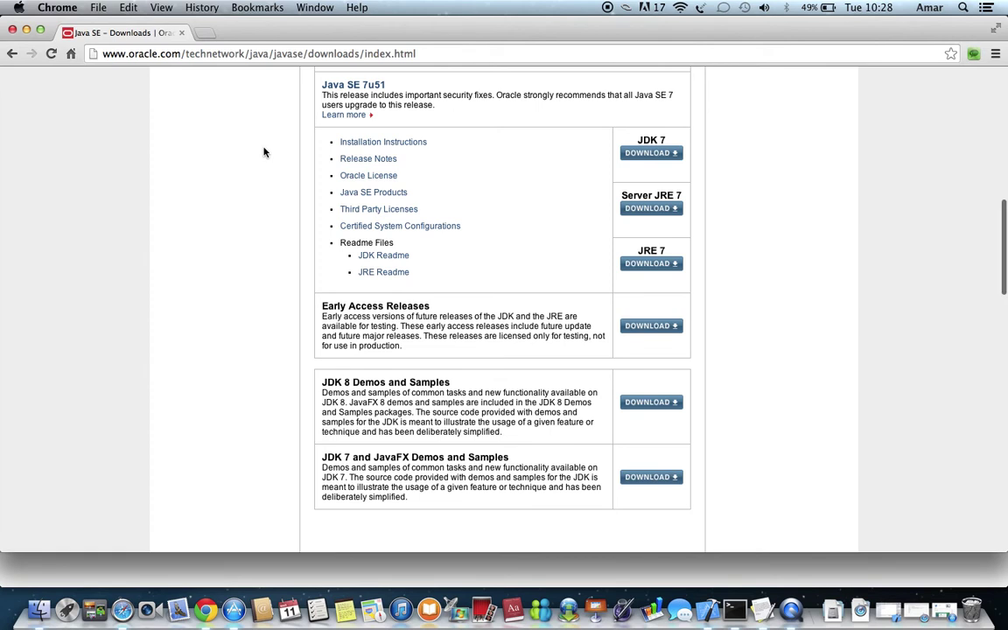
scroll(264, 152, "up", 4)
scroll(264, 153, "down", 3)
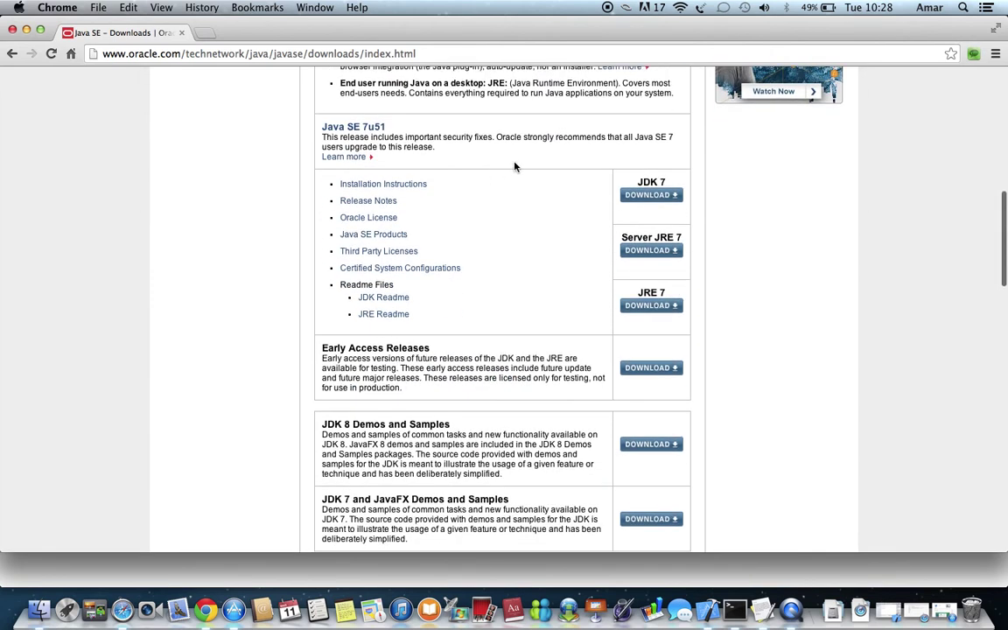
left_click(645, 196)
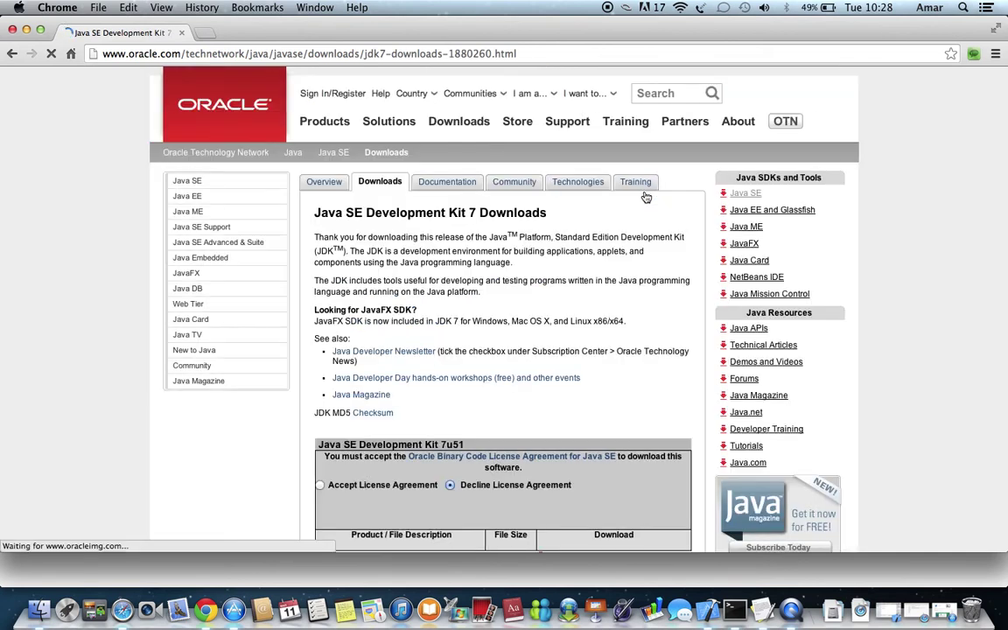
scroll(449, 405, "down", 4)
left_click(320, 330)
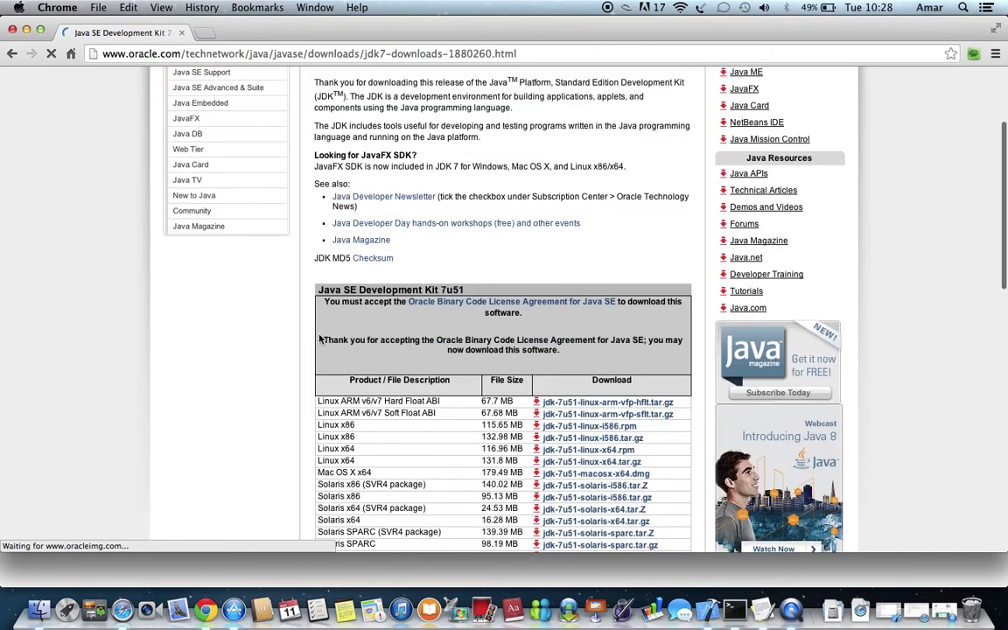
scroll(319, 340, "down", 7)
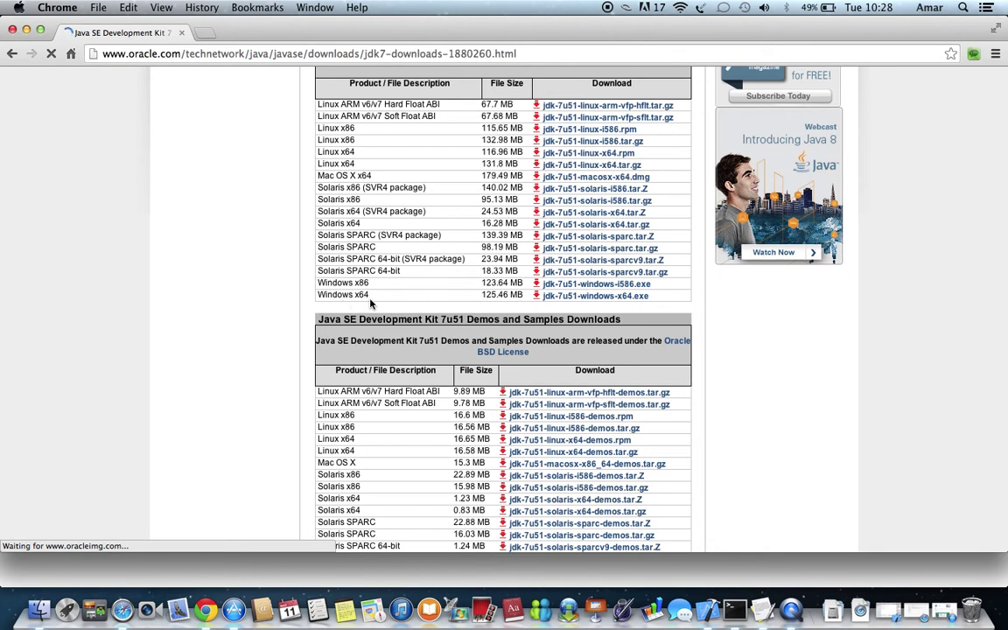
scroll(371, 302, "down", 1)
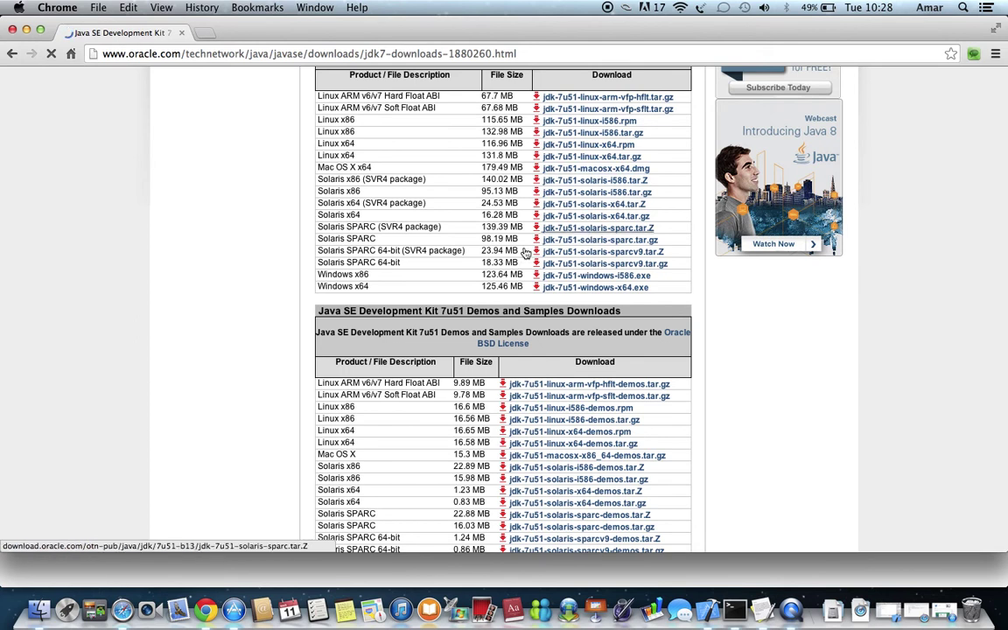
Go to developer.android.com in Chrome and open the Get the SDK page.
left_click(146, 59)
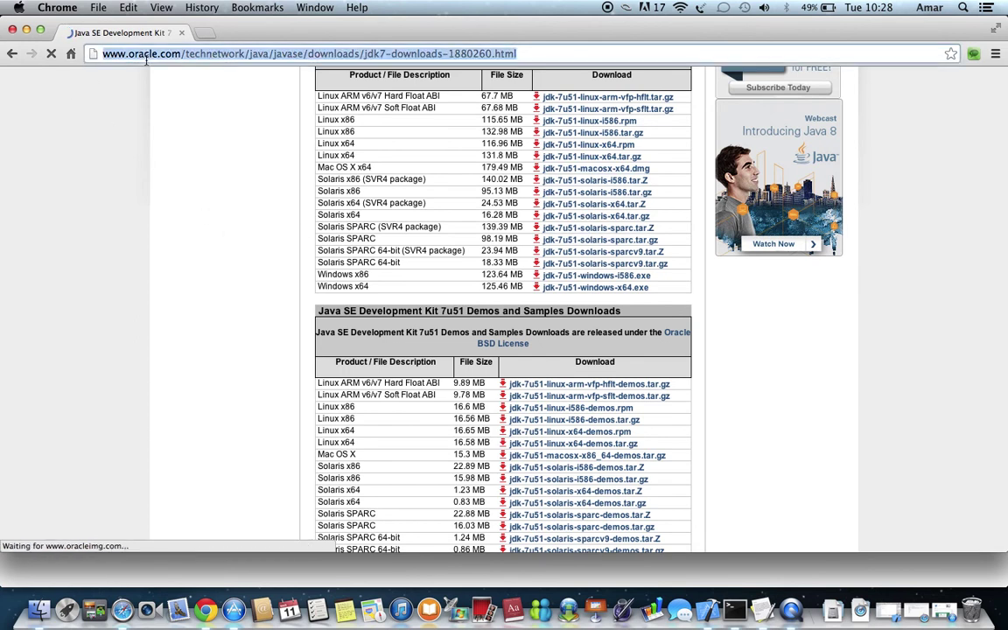
type("de")
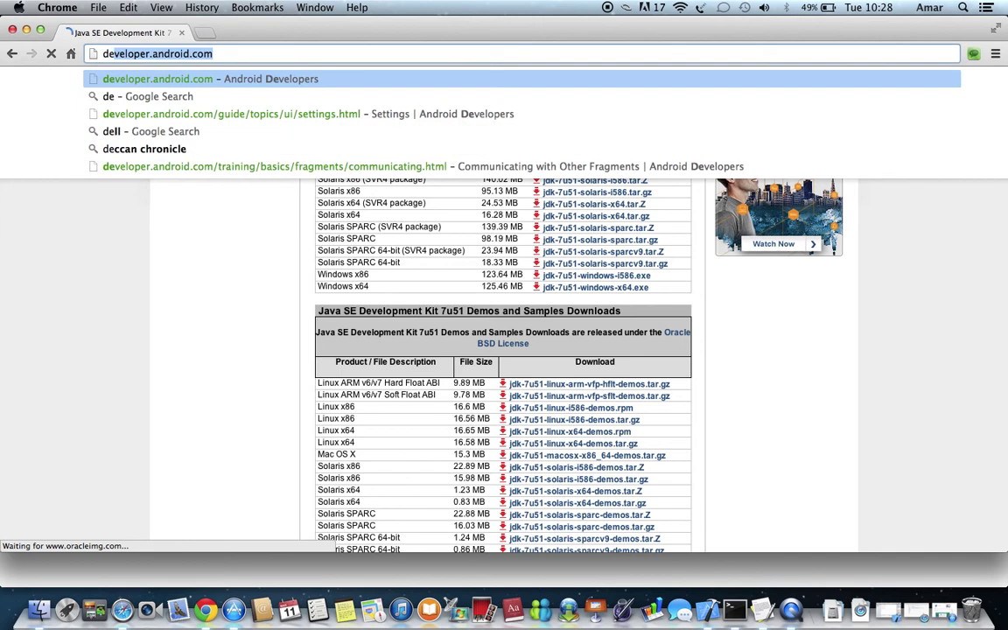
key("Return")
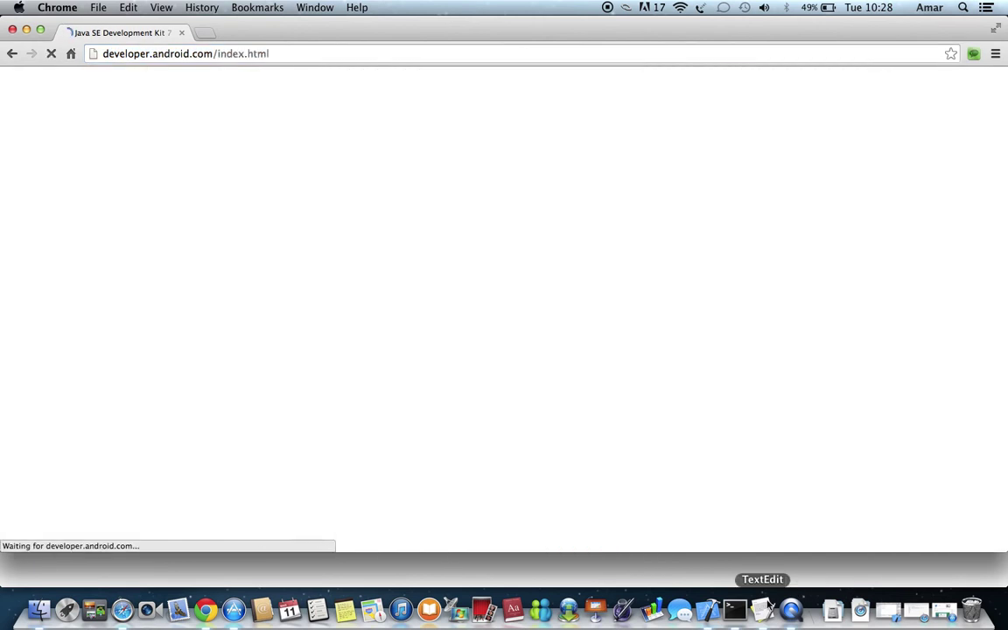
left_click(764, 610)
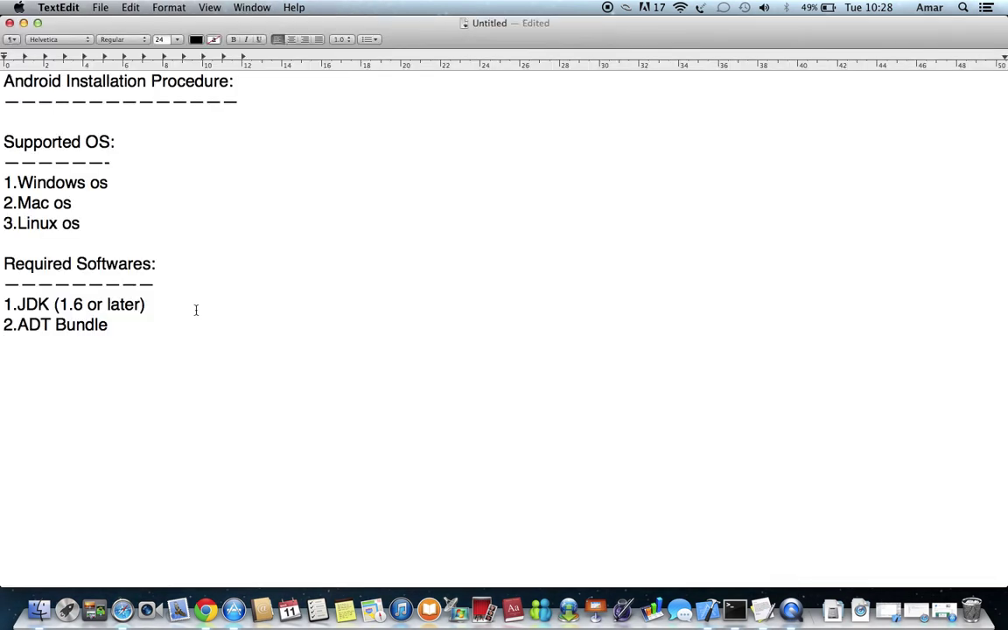
left_click(24, 24)
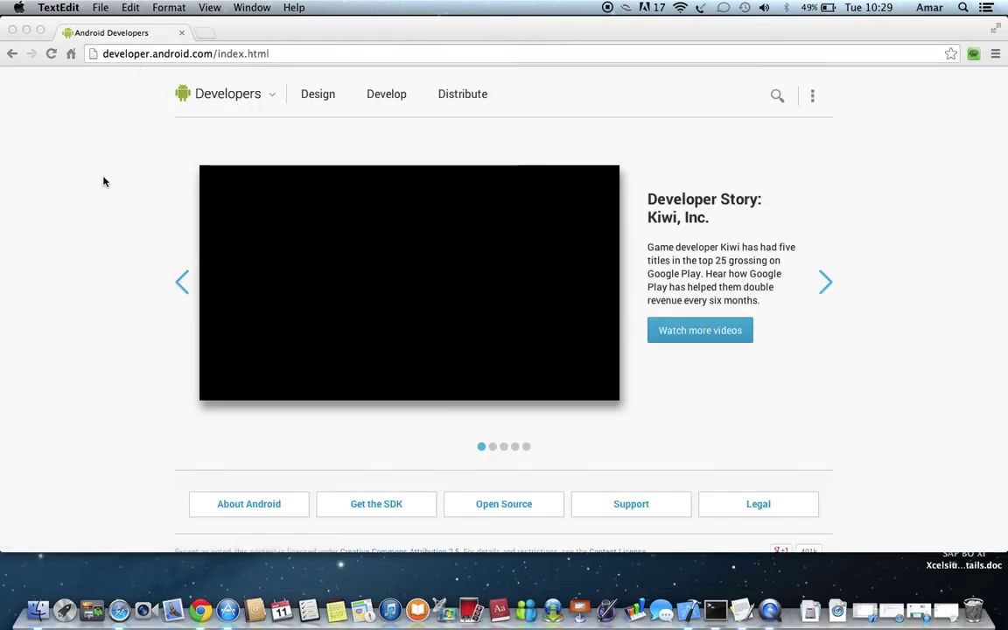
scroll(104, 181, "down", 1)
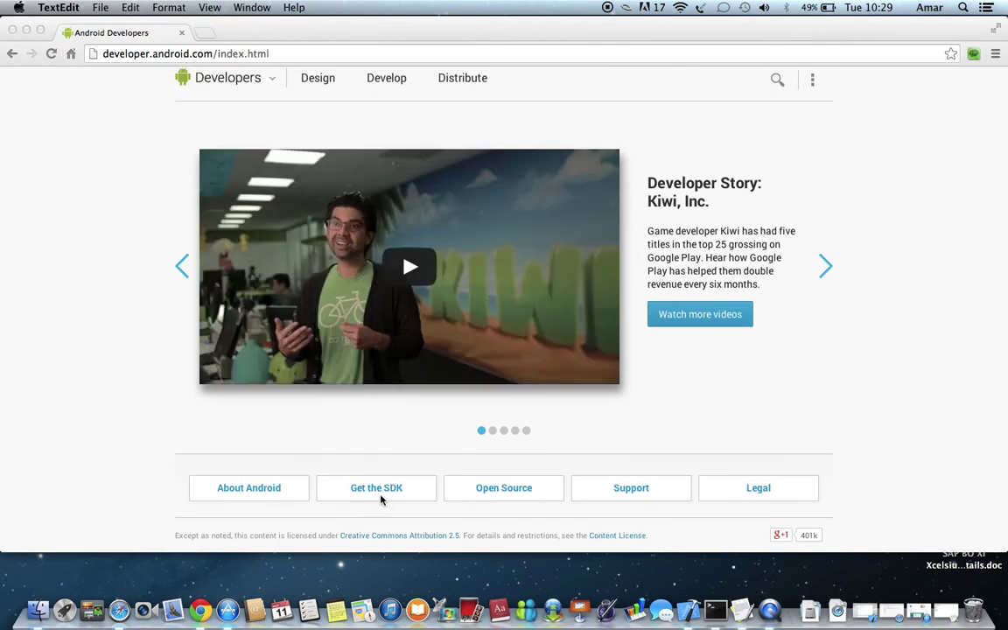
left_click(382, 497)
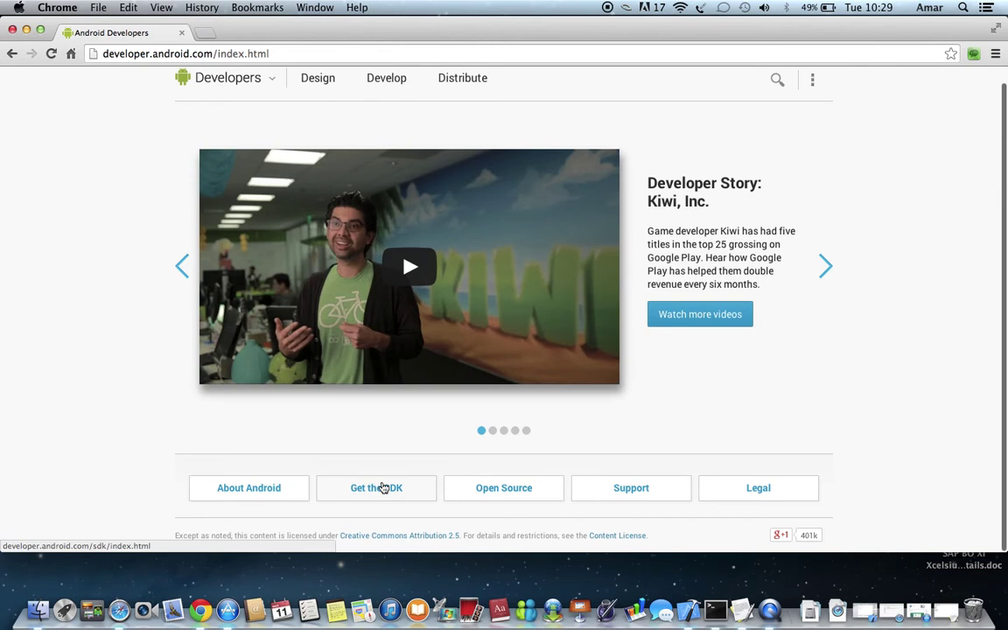
left_click(383, 489)
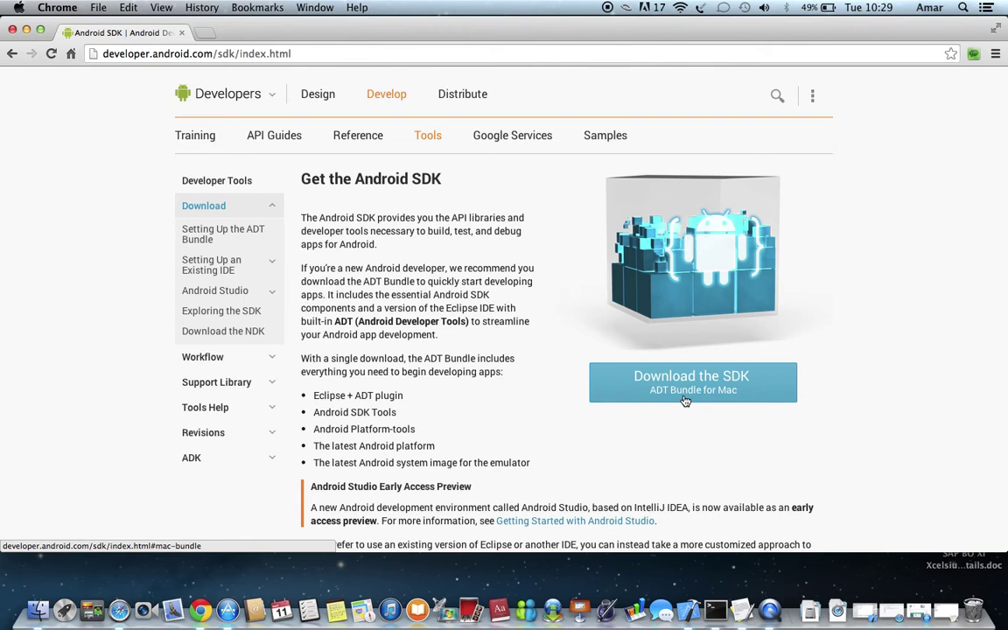
Agree to the SDK terms, start the ADT Bundle for Mac download, cancel it, and minimize Chrome.
left_click(686, 393)
scroll(398, 500, "down", 5)
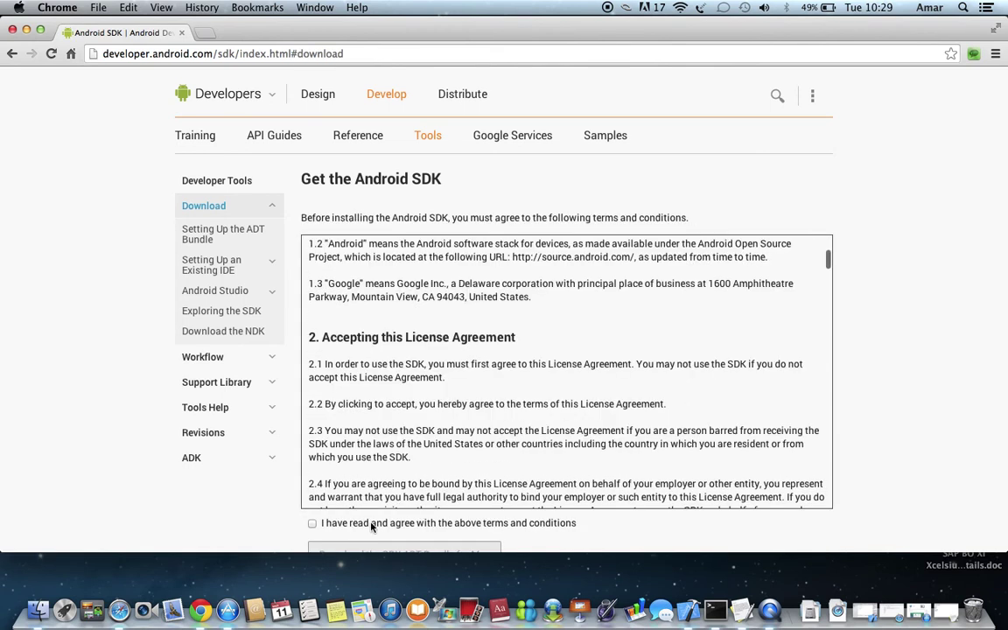
left_click(312, 523)
scroll(220, 467, "down", 3)
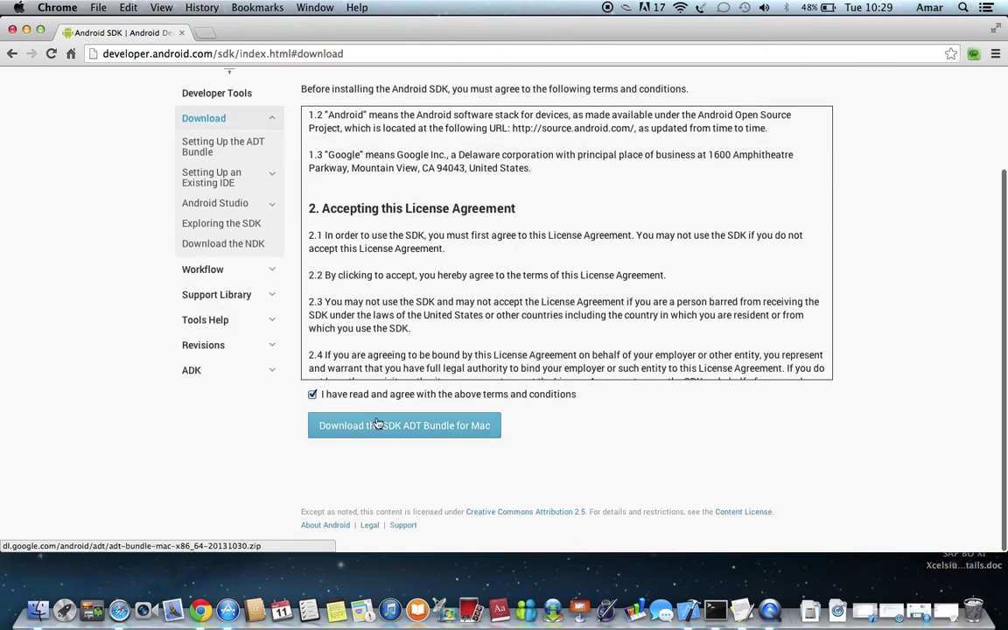
left_click(380, 424)
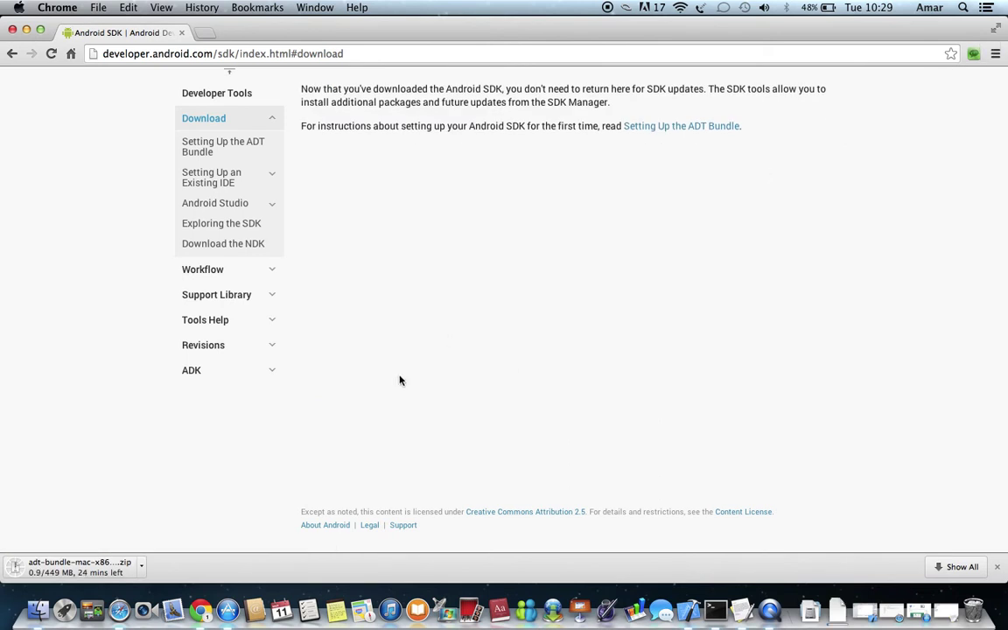
left_click(950, 571)
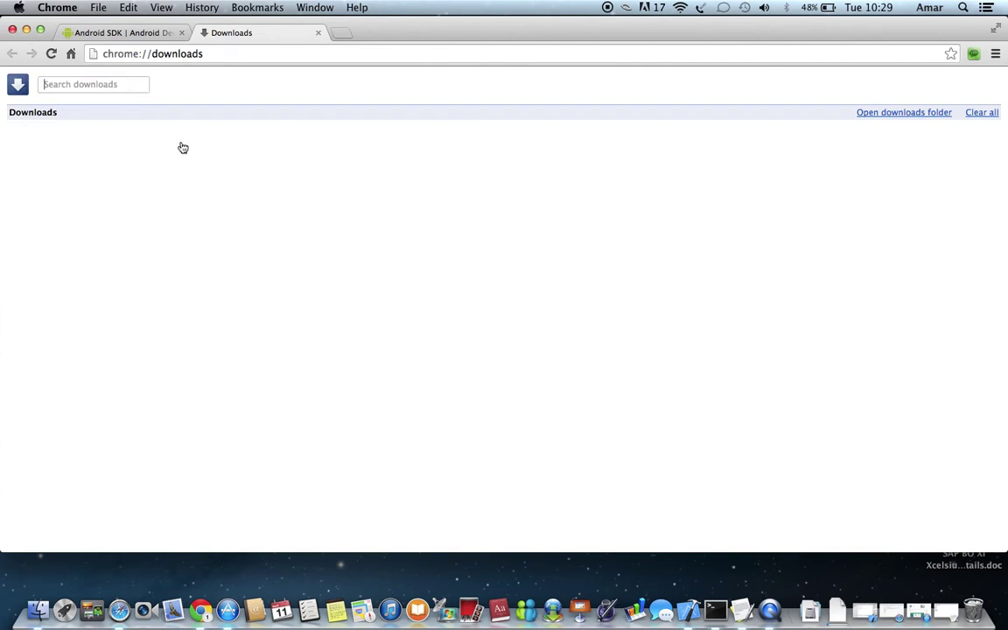
left_click(168, 156)
left_click(26, 30)
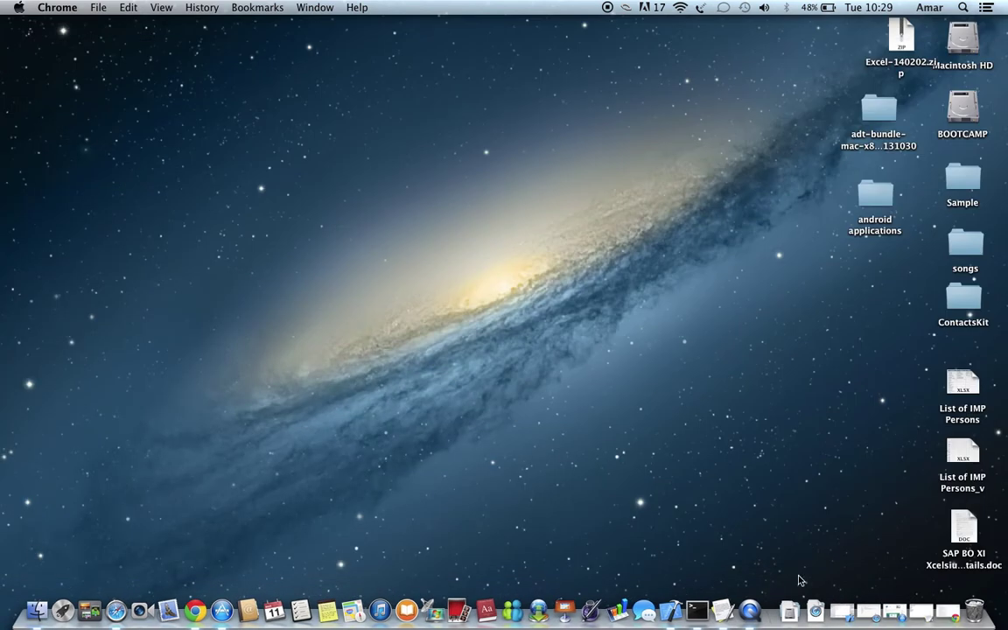
Add an 'installation:' heading and the line '1.install jdk' to the notes.
left_click(720, 612)
key("Return")
key("Return")
type("installation")
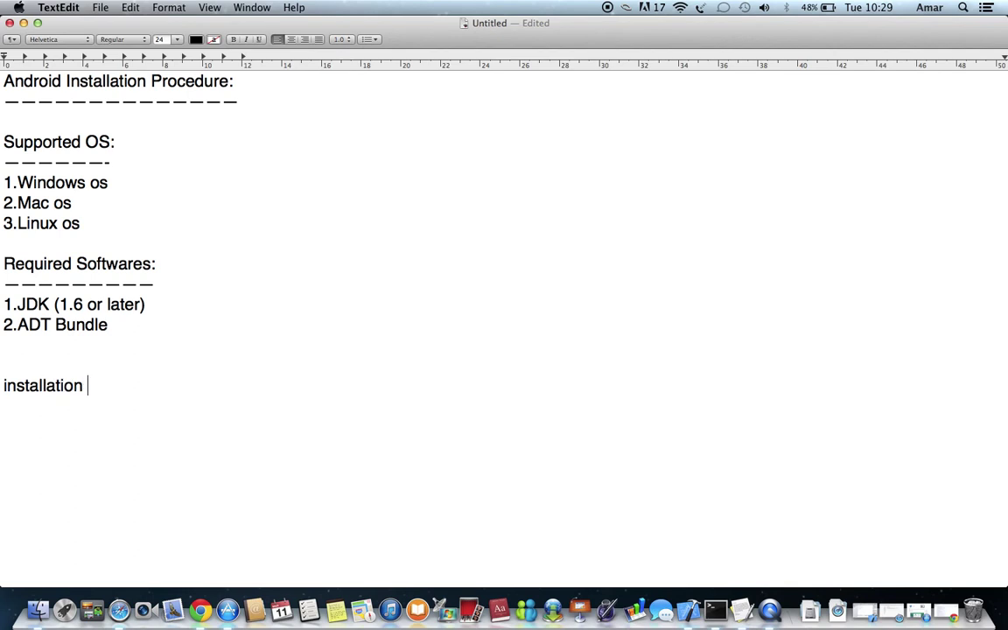
key("BackSpace")
type(":")
key("Return")
type("1.install jdk")
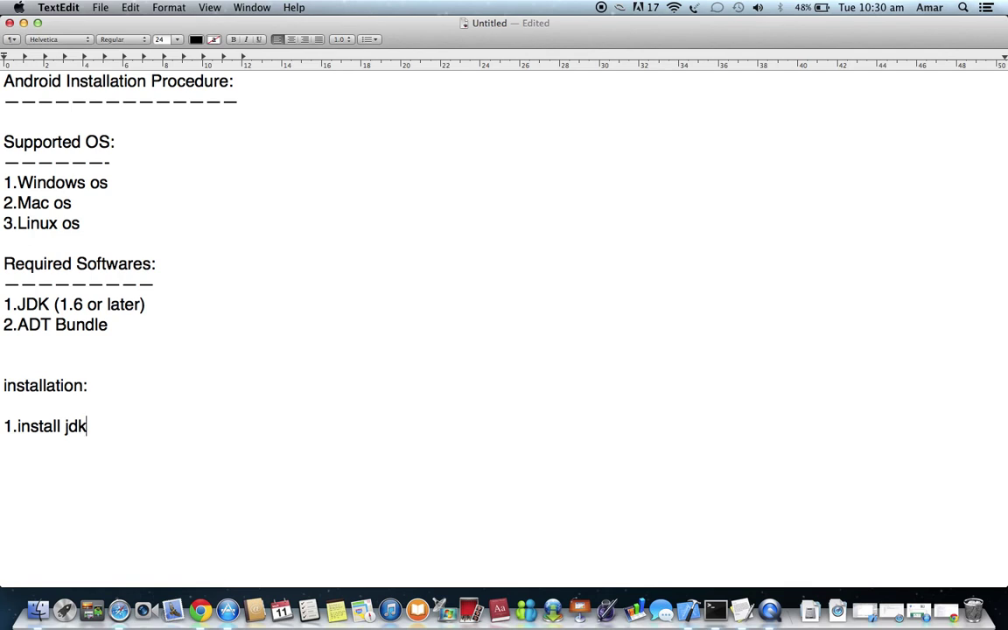
Add the line '2.adt bundle installation procedure:' with typos corrected, then minimize the notes.
key("Return")
type("2.adt bundle installlat")
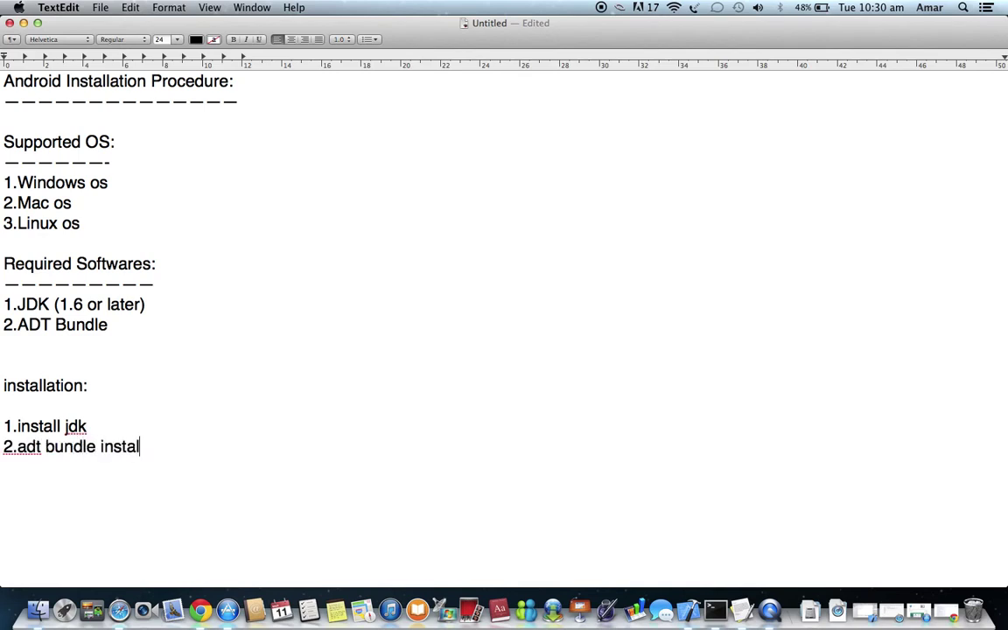
key("BackSpace")
key("BackSpace")
key("BackSpace")
type("ation proce")
key("BackSpace")
key("BackSpace")
key("BackSpace")
type("o")
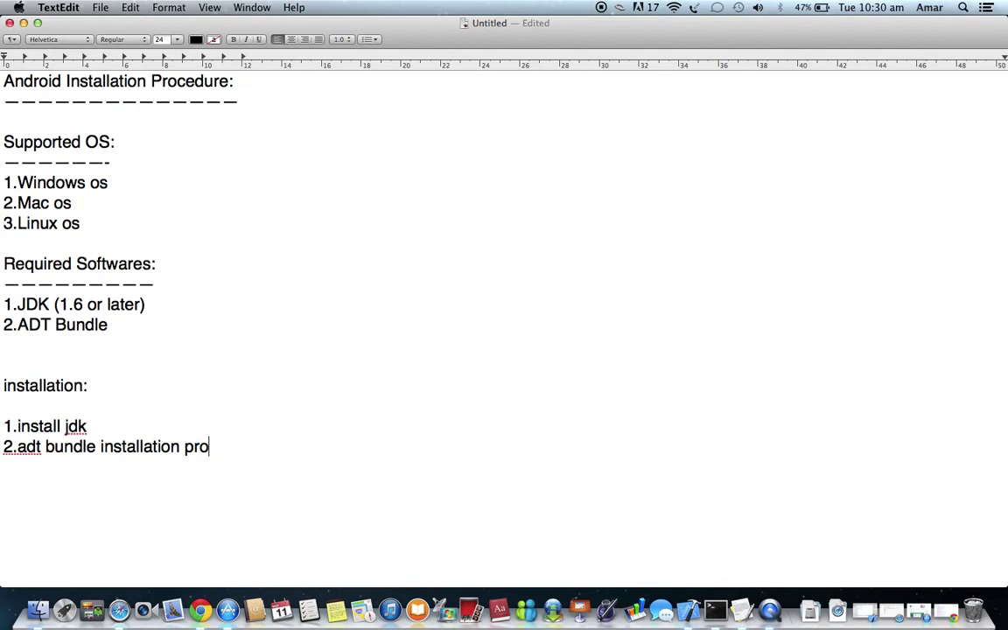
type("cedure;")
key("BackSpace")
type(":")
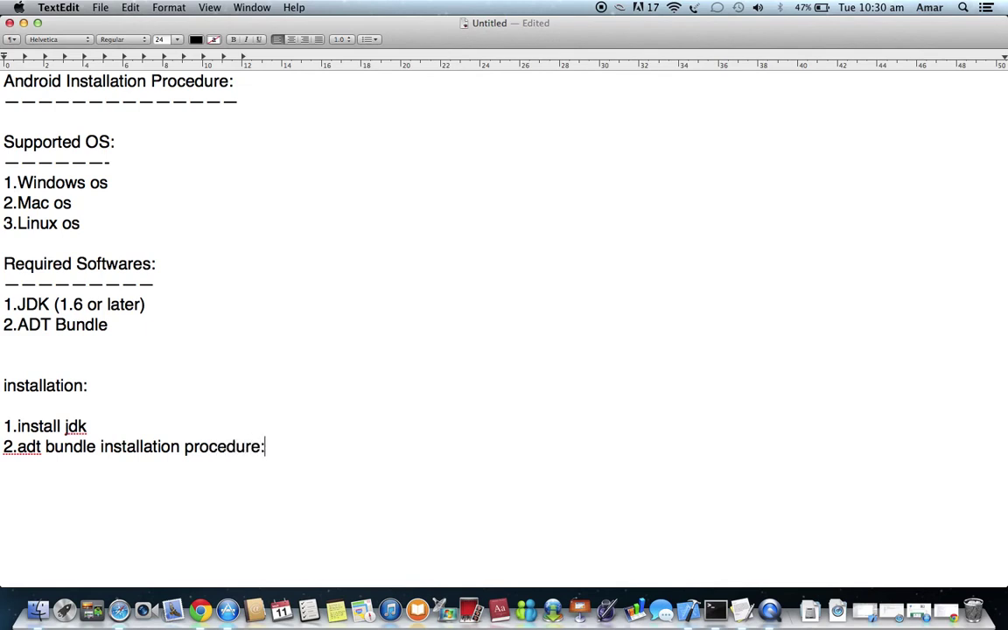
left_click(23, 22)
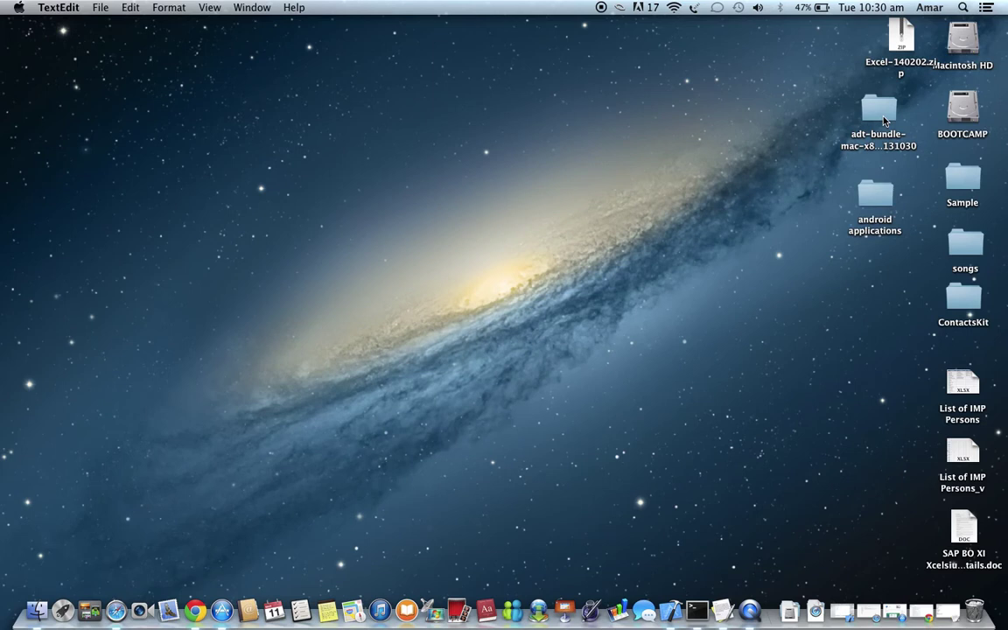
left_click_drag(884, 121, 497, 125)
left_click(586, 152)
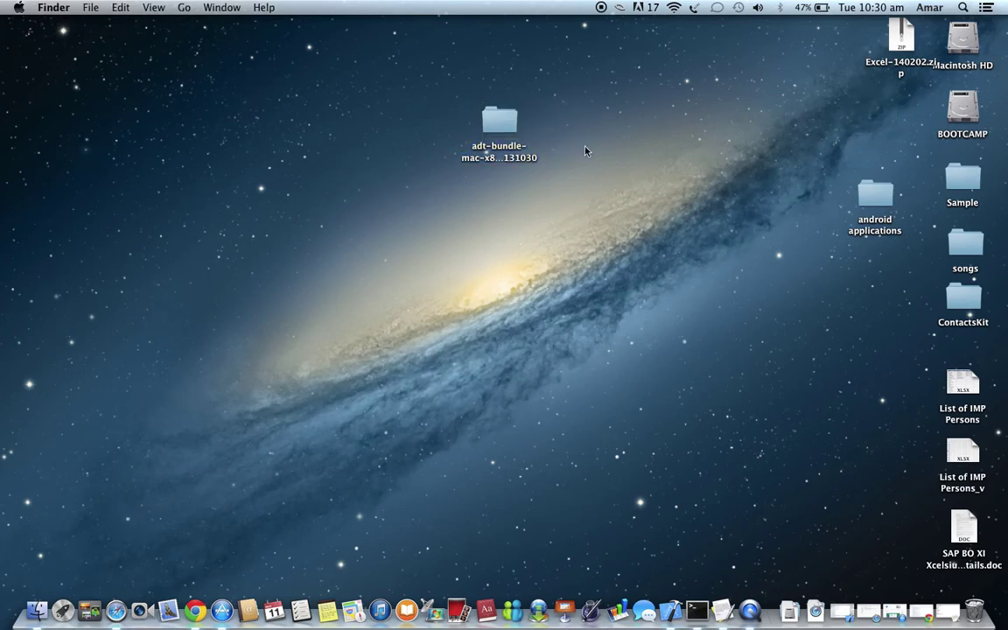
left_click(507, 114)
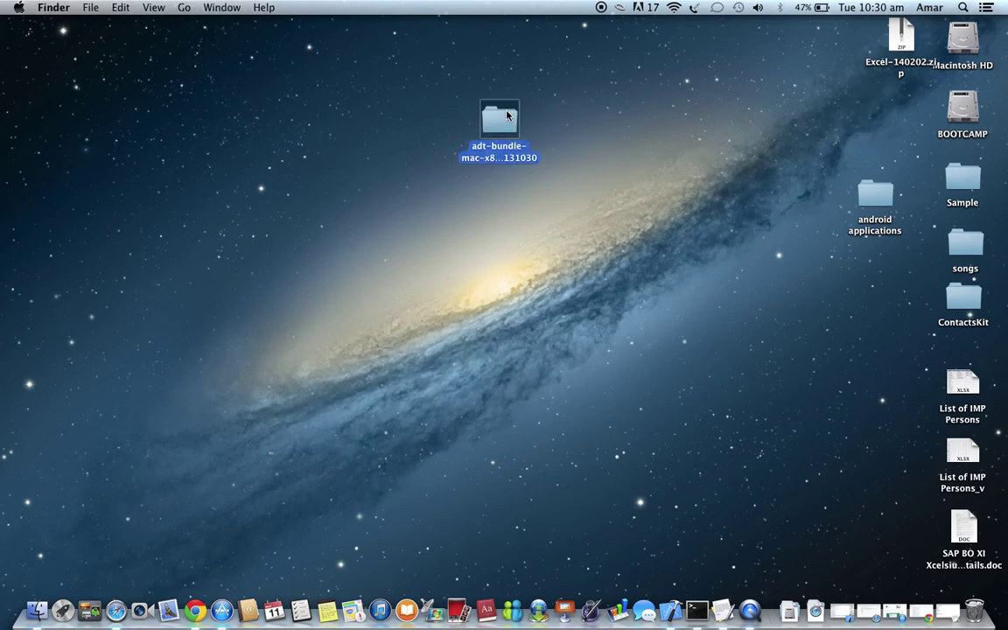
double_click(507, 114)
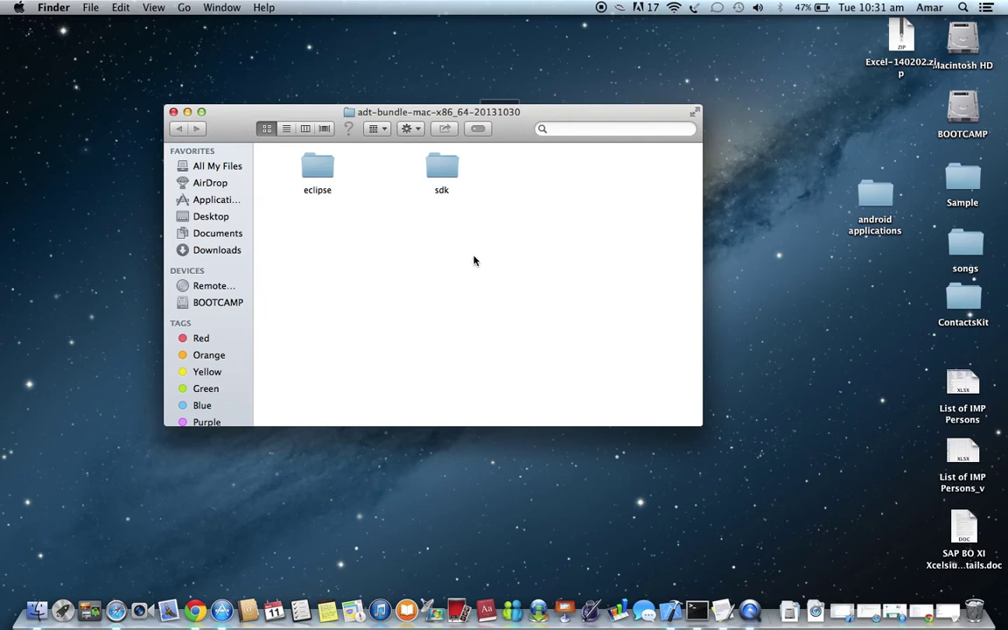
double_click(319, 168)
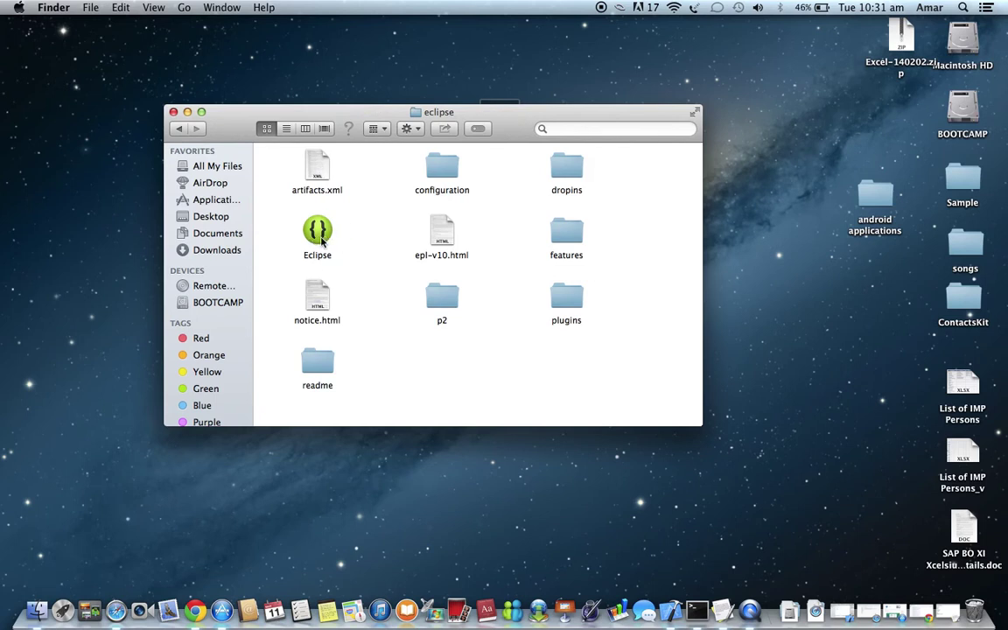
double_click(319, 232)
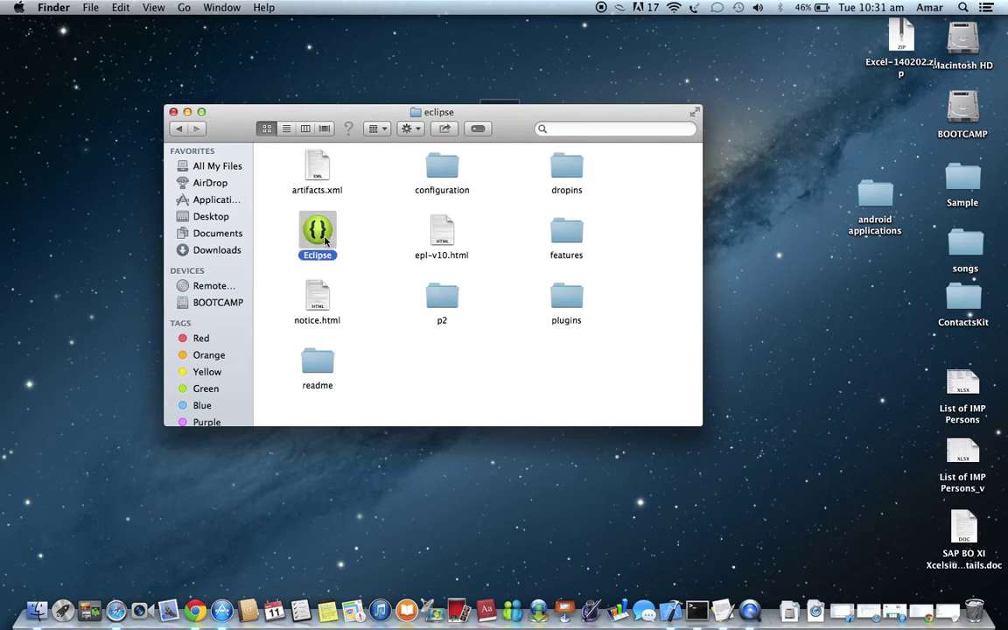
Choose Desktop/android applications as the workspace in Workspace Launcher and start ADT.
left_click(188, 112)
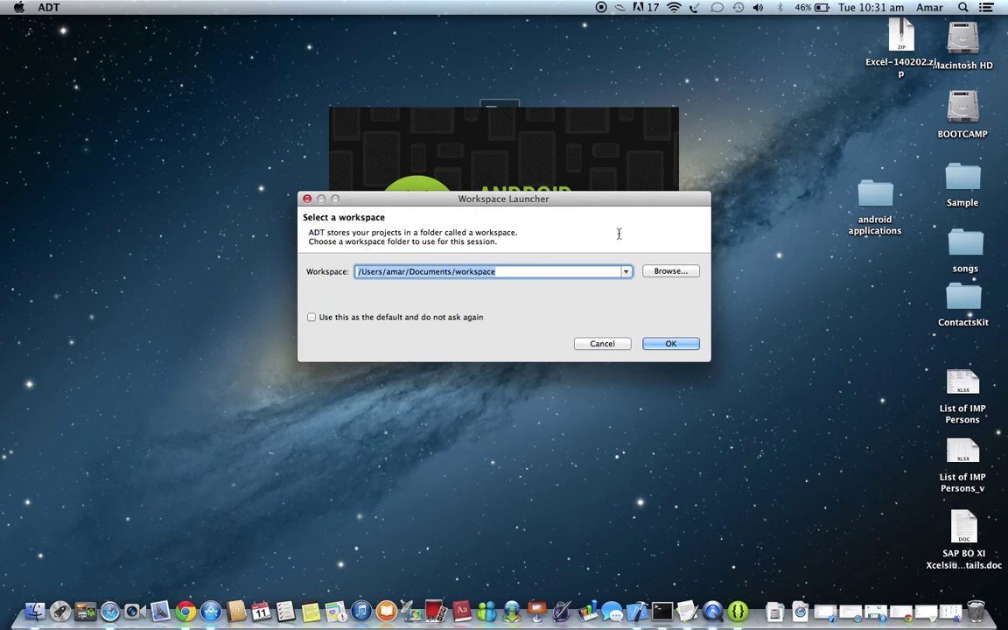
left_click(671, 273)
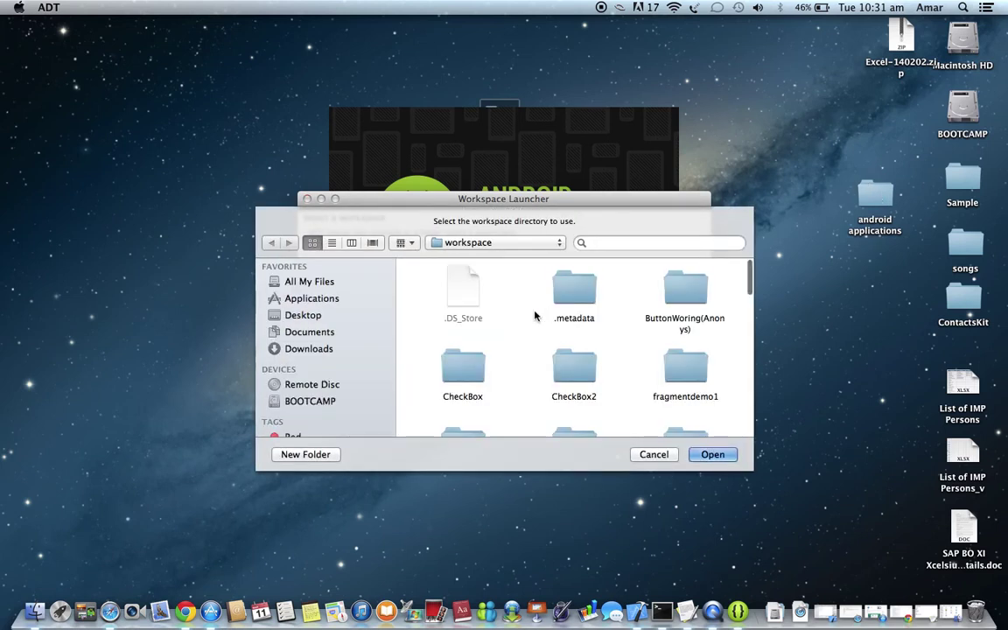
left_click(296, 317)
scroll(557, 350, "down", 3)
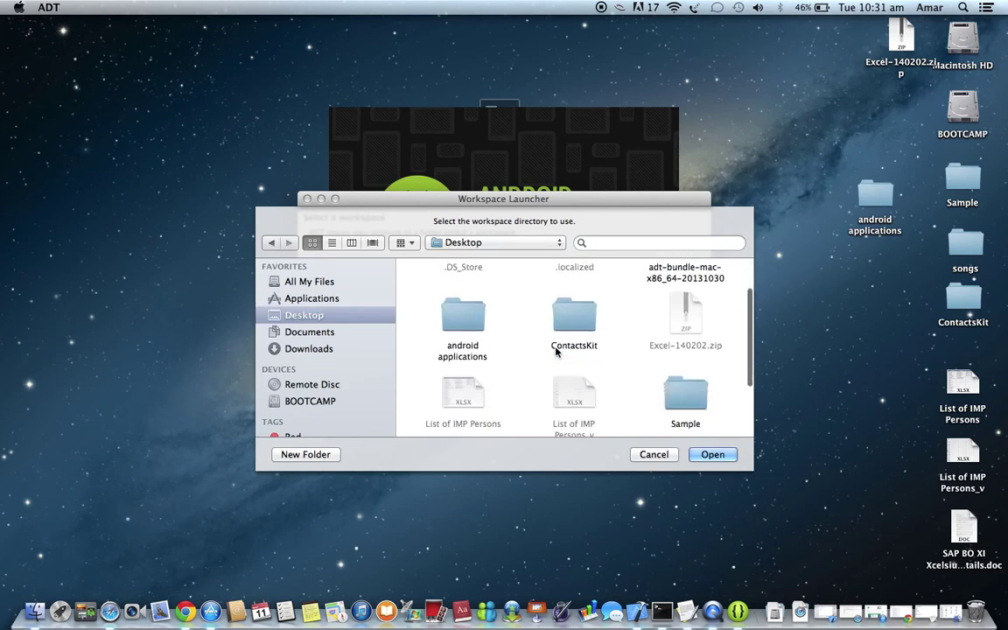
left_click(474, 285)
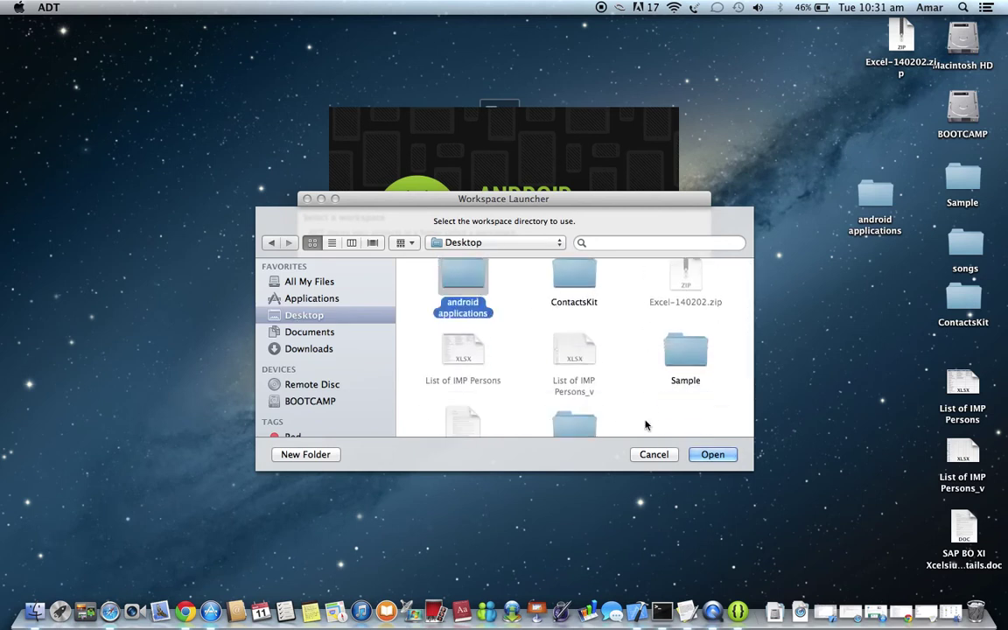
left_click(710, 454)
left_click(665, 347)
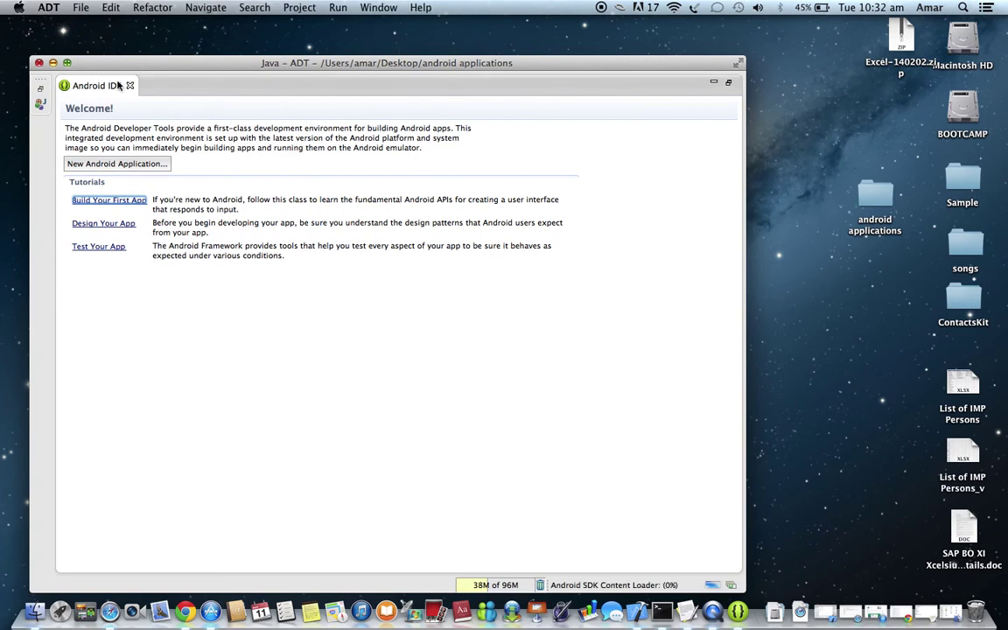
Maximize the ADT window and close the Android IDE welcome tab.
left_click(67, 65)
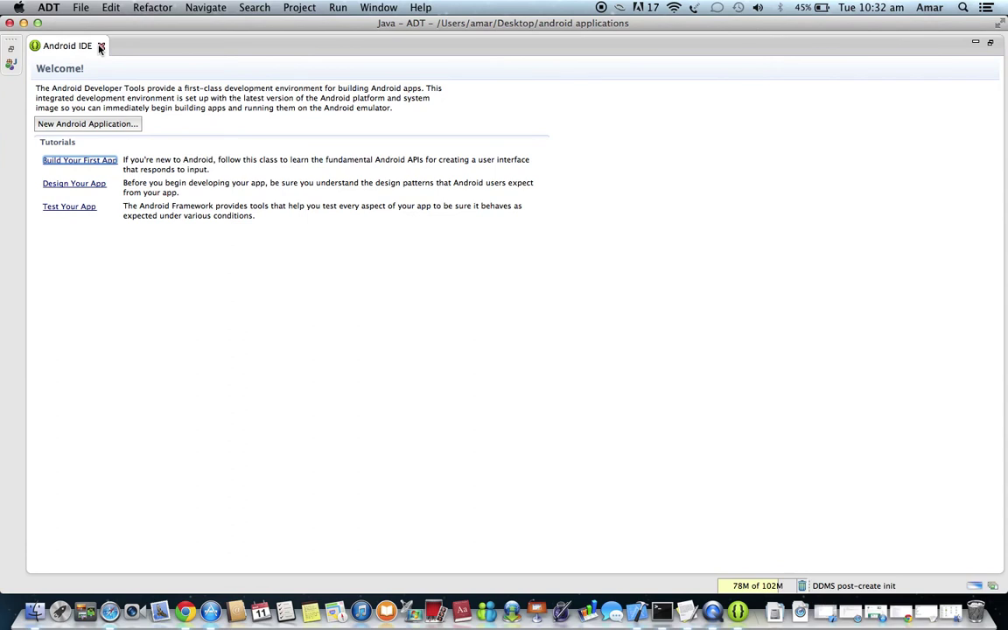
left_click(101, 47)
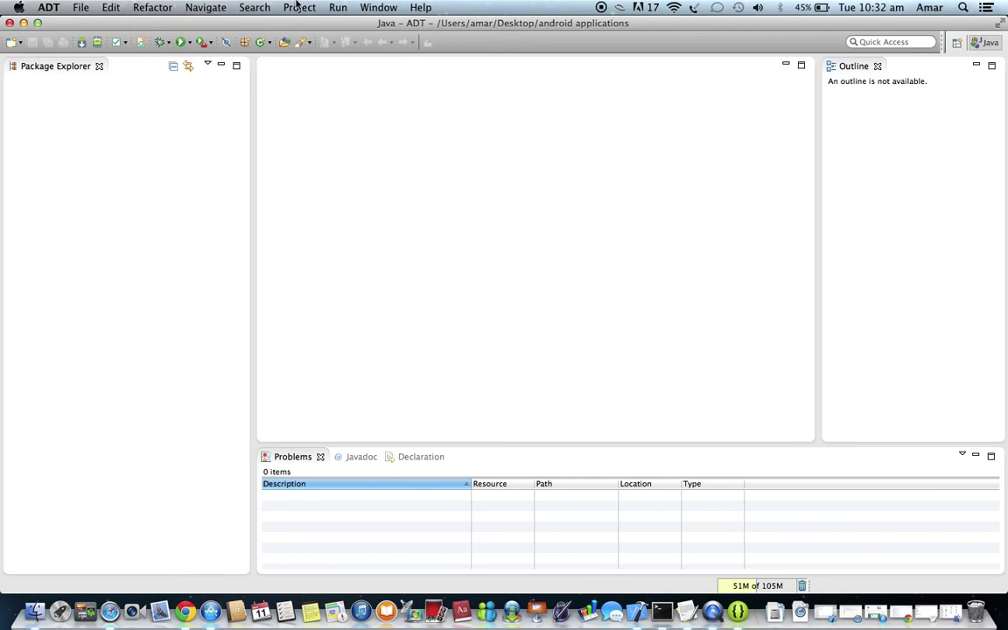
left_click(380, 10)
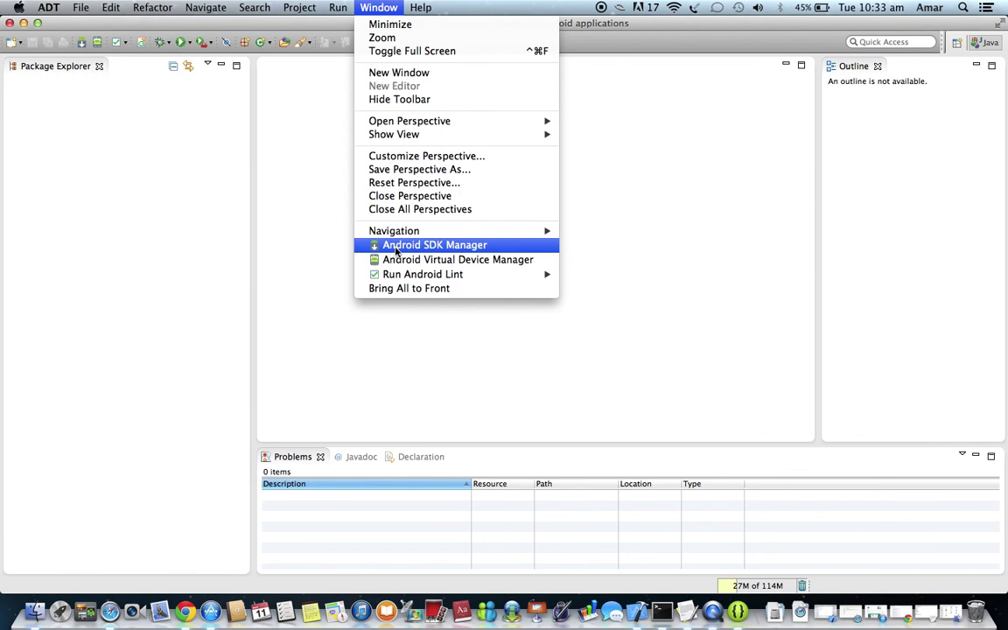
left_click(432, 246)
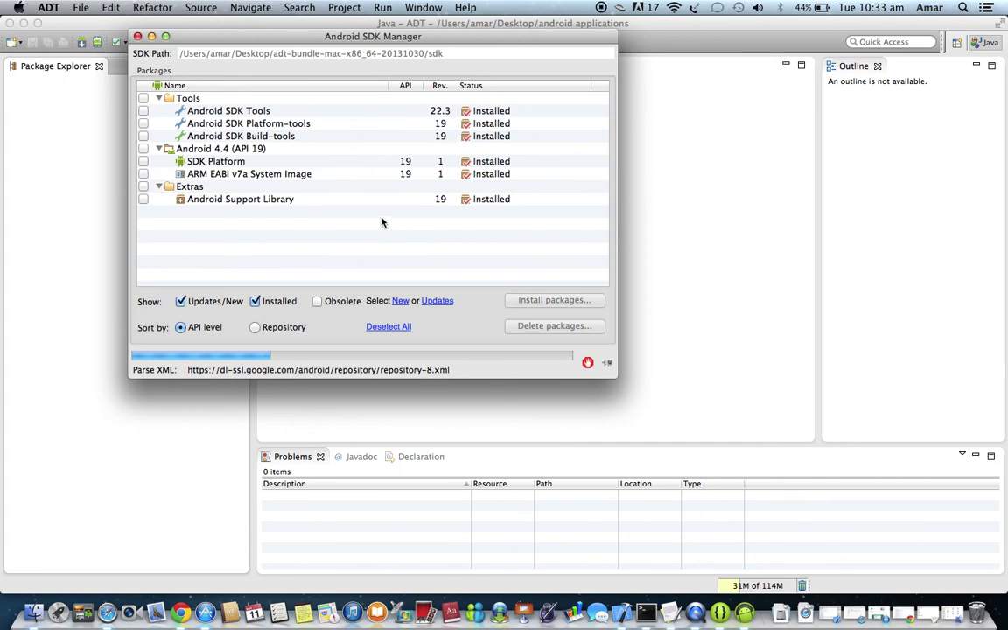
left_click(167, 36)
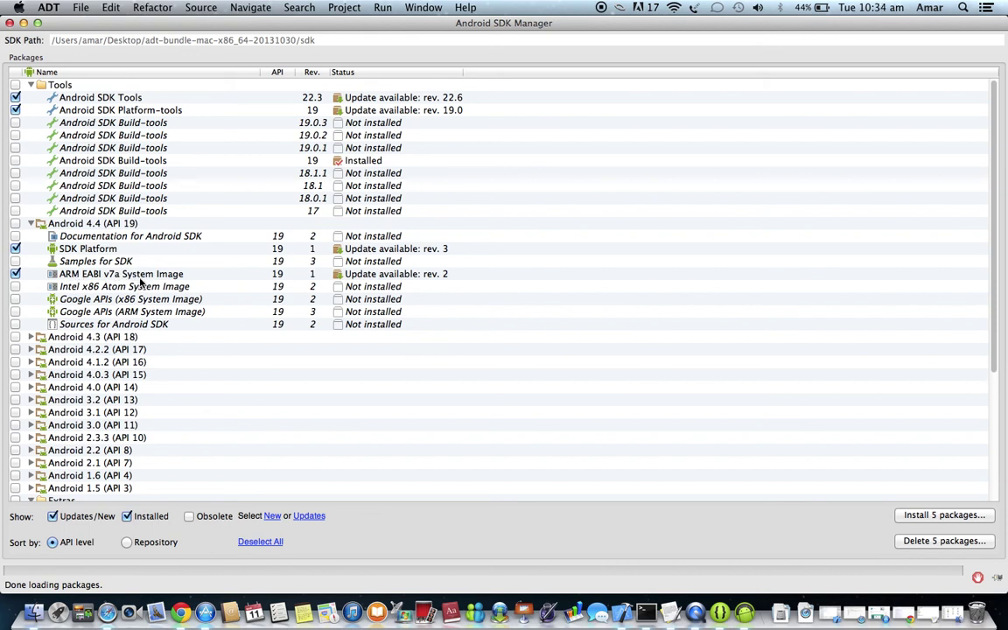
mouse_move(140, 281)
left_click(11, 23)
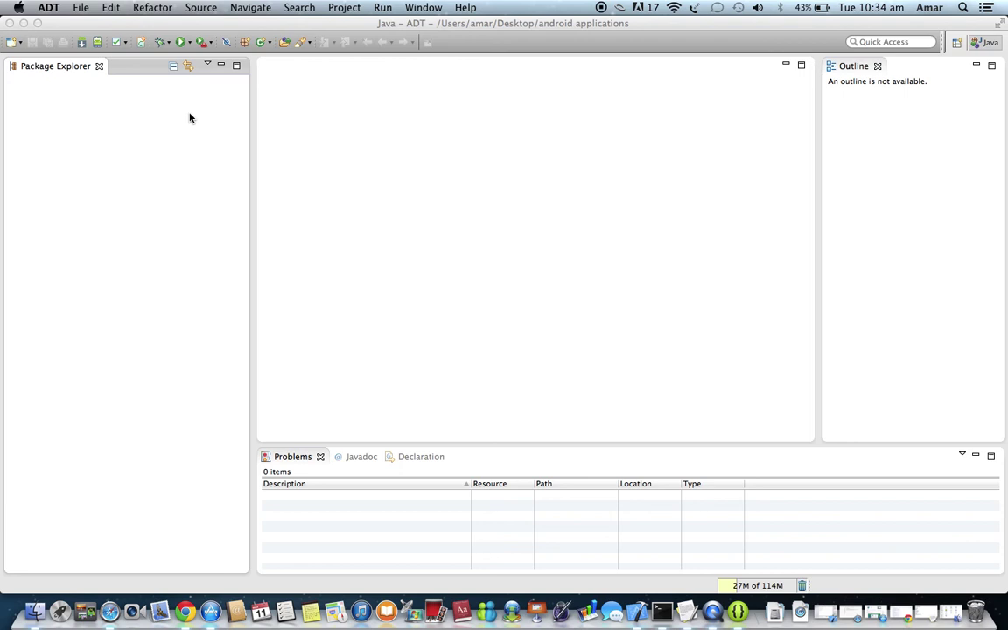
Delete the KUMAR and kitkat virtual devices in the Android Virtual Device Manager.
left_click(427, 8)
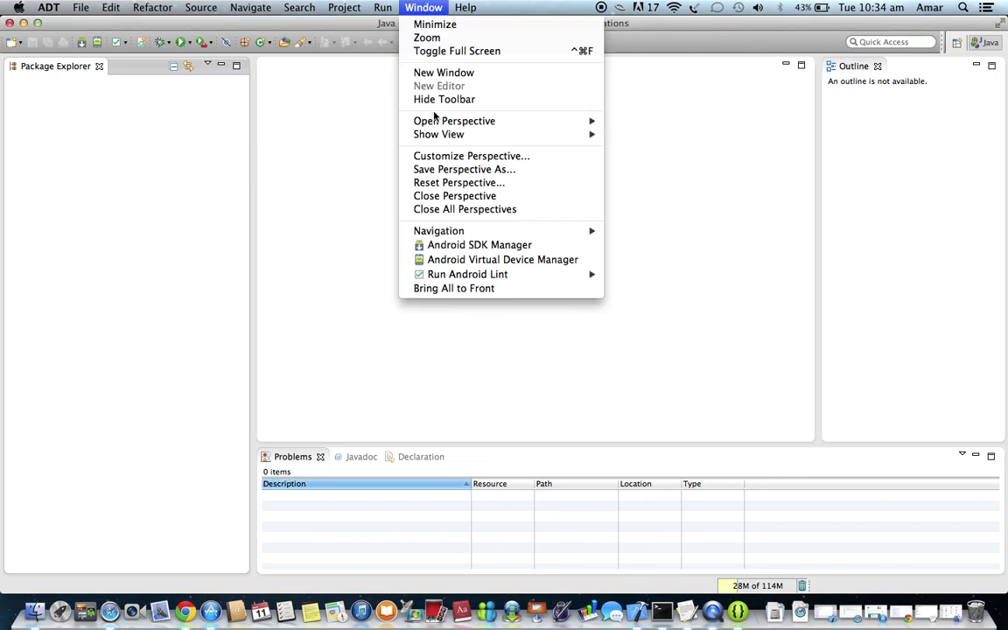
left_click(474, 260)
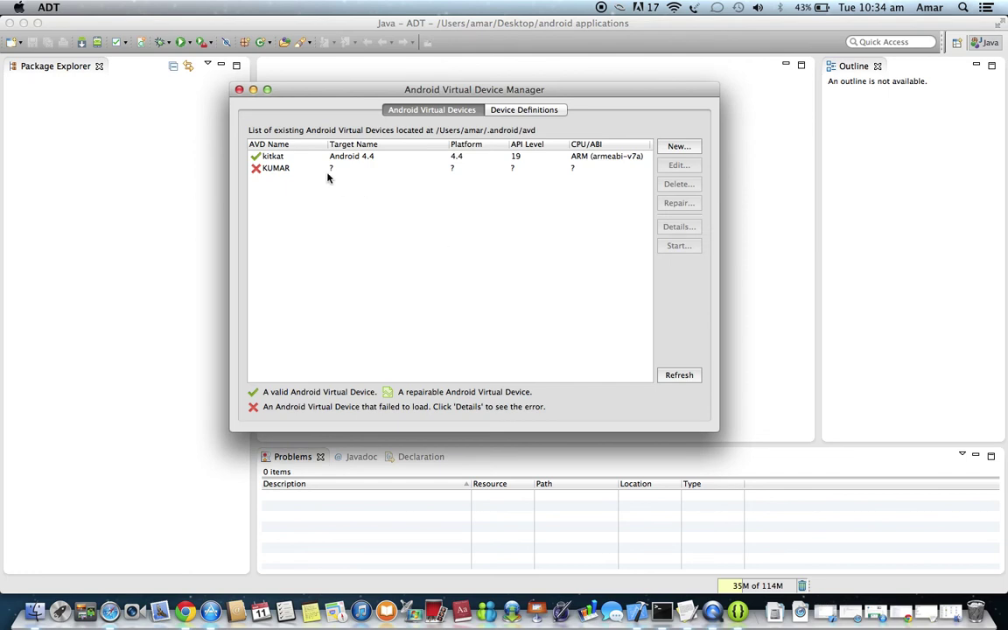
left_click(320, 171)
left_click(678, 184)
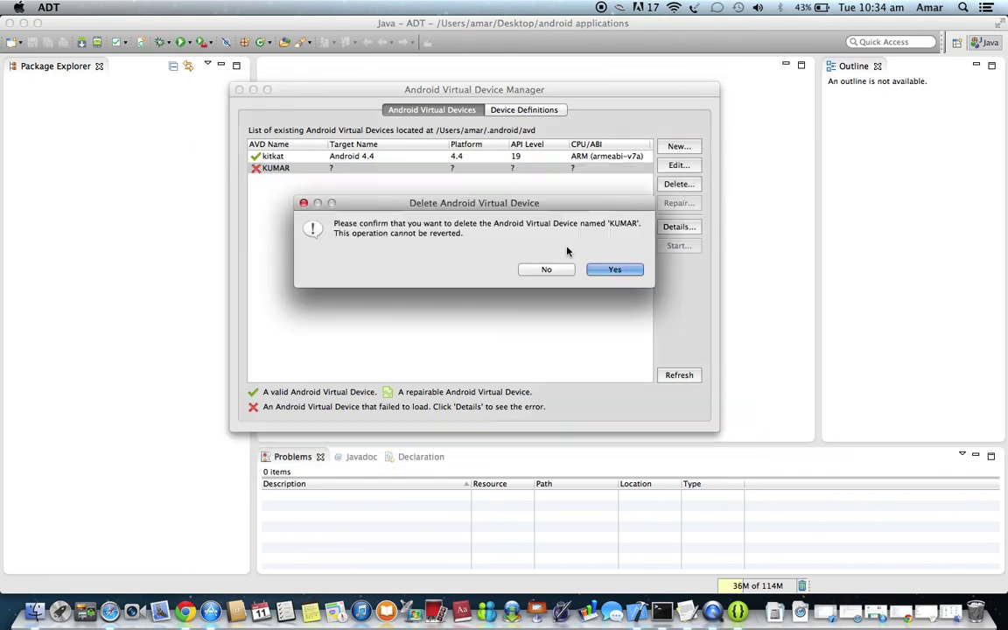
left_click(616, 268)
left_click(521, 157)
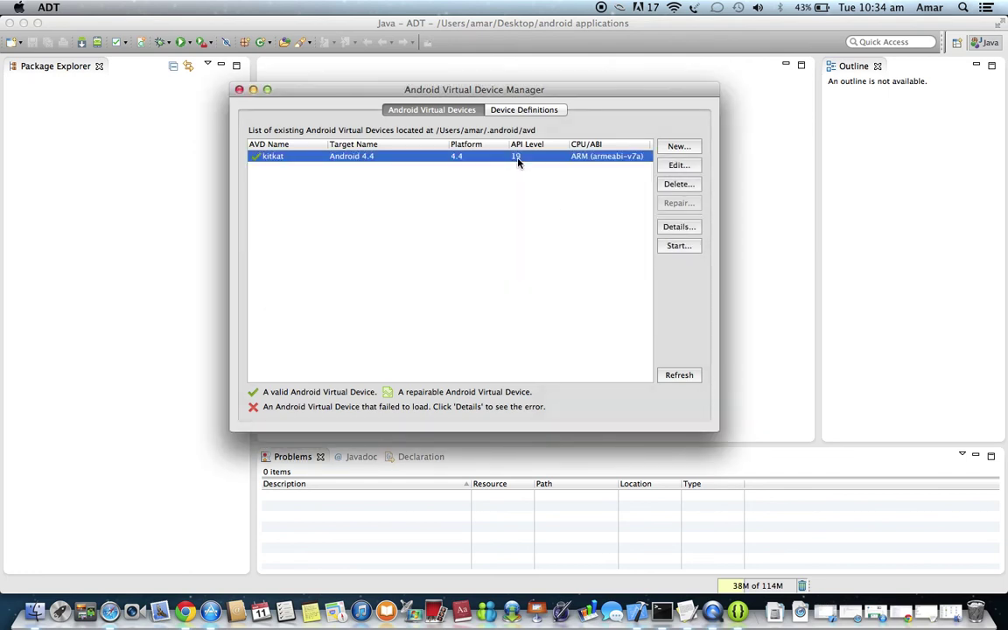
left_click(672, 184)
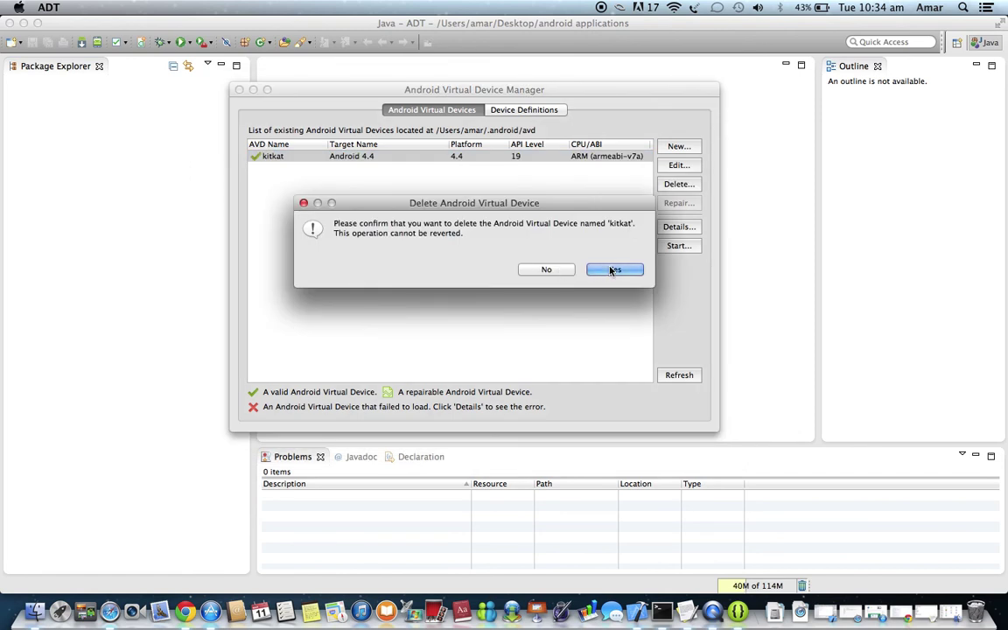
left_click(612, 270)
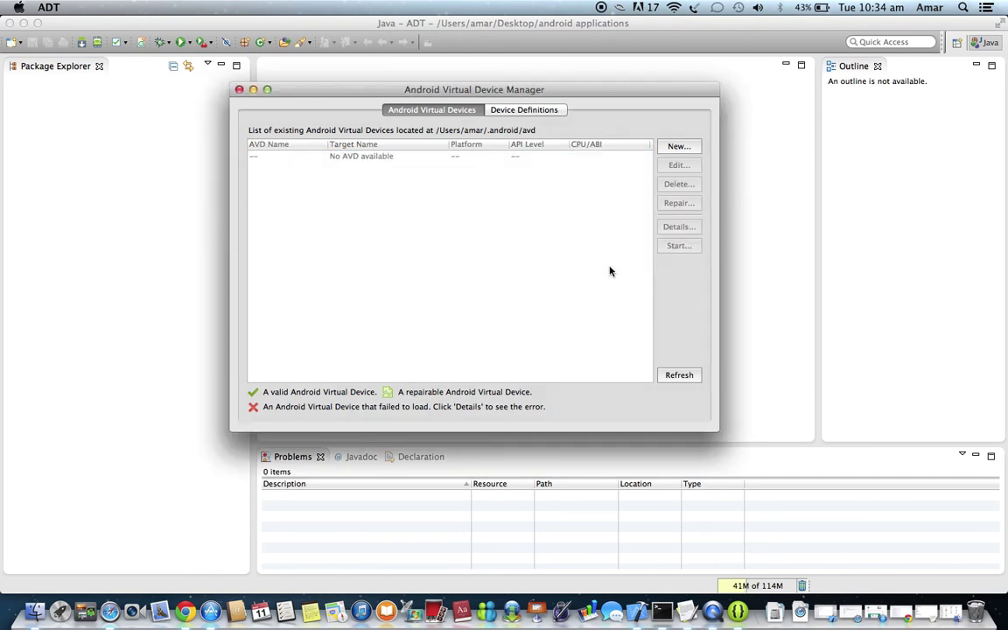
Create an AVD named 'mobile' using the 3.2" HVGA slider (ADP1) preset, targeting Android 4.4 API 19.
left_click(677, 147)
type("moble")
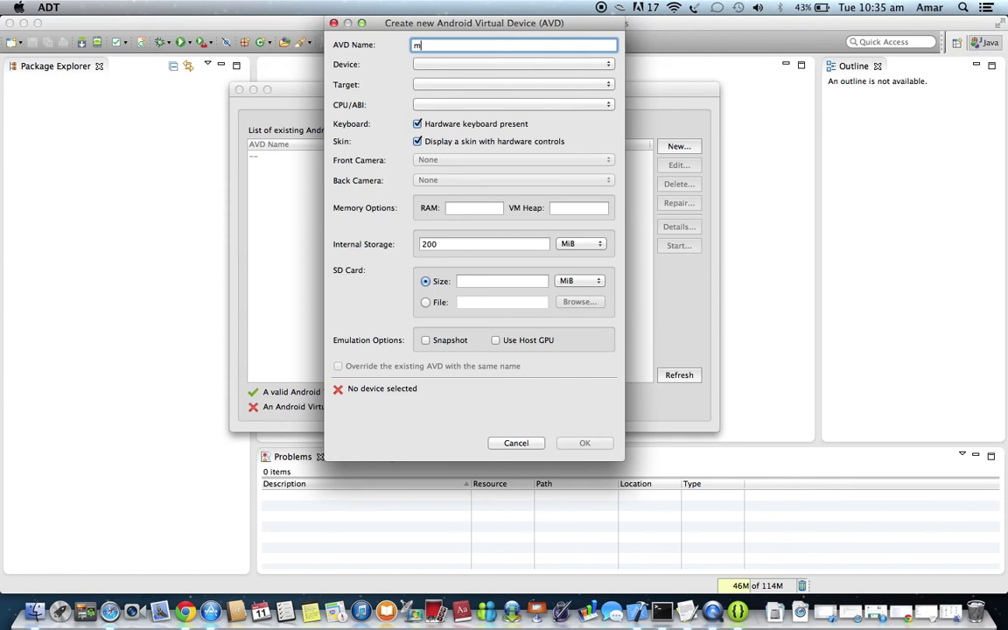
key("BackSpace")
key("BackSpace")
type("ile")
left_click(425, 64)
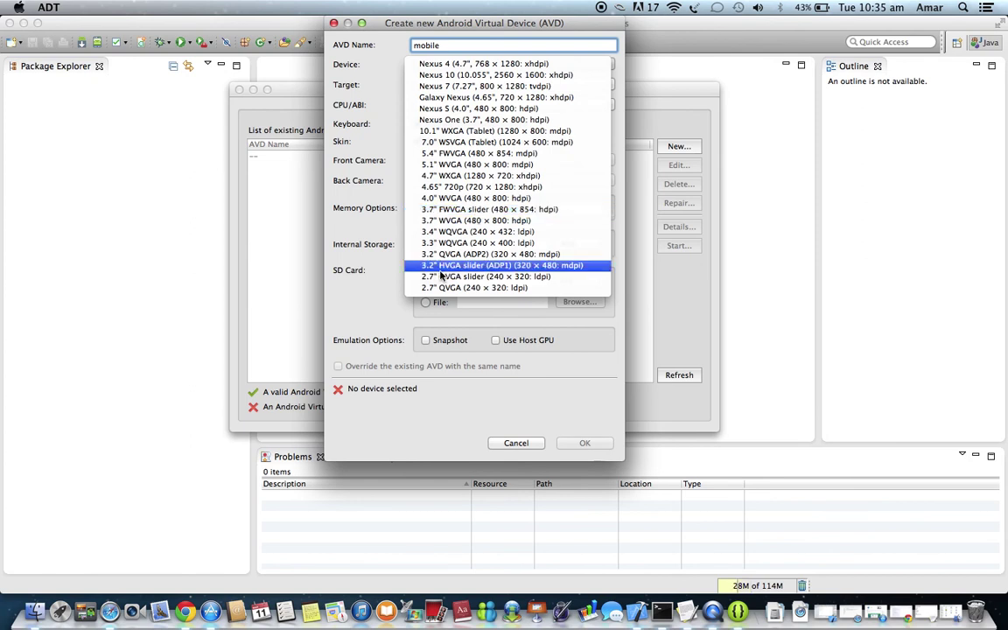
left_click(442, 268)
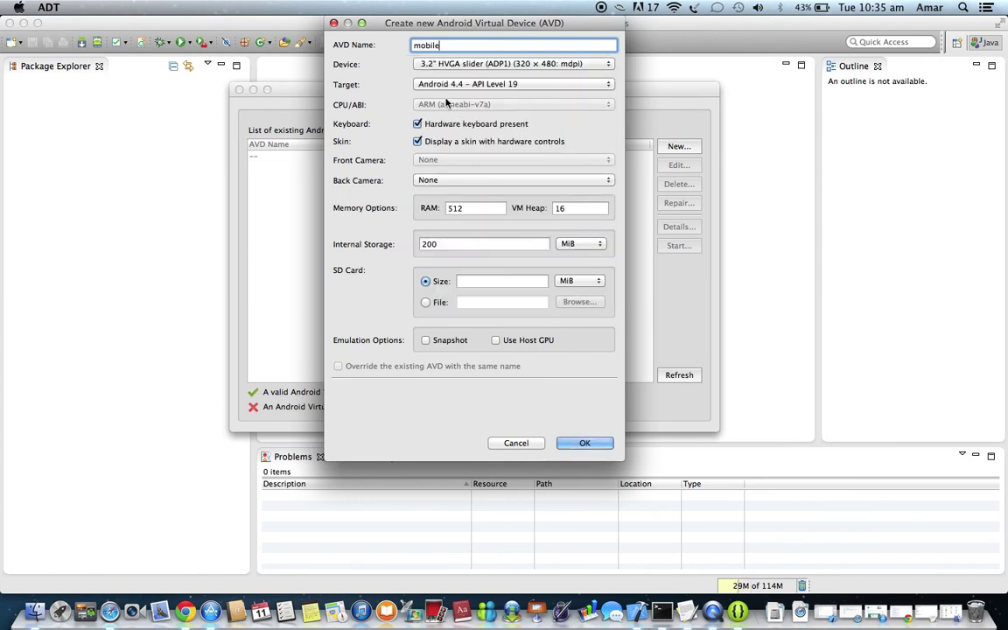
left_click(439, 86)
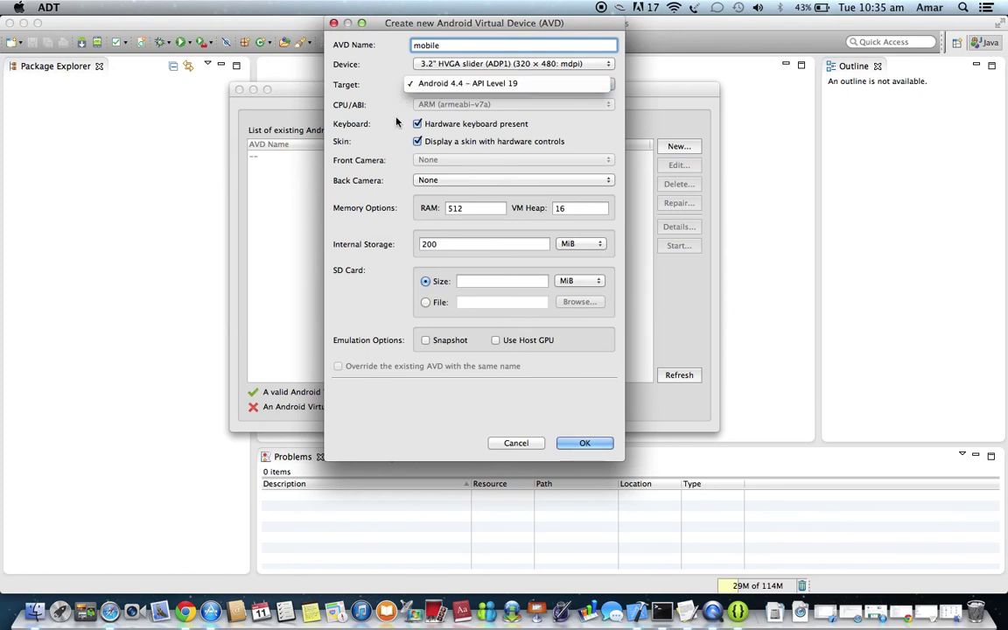
left_click(480, 419)
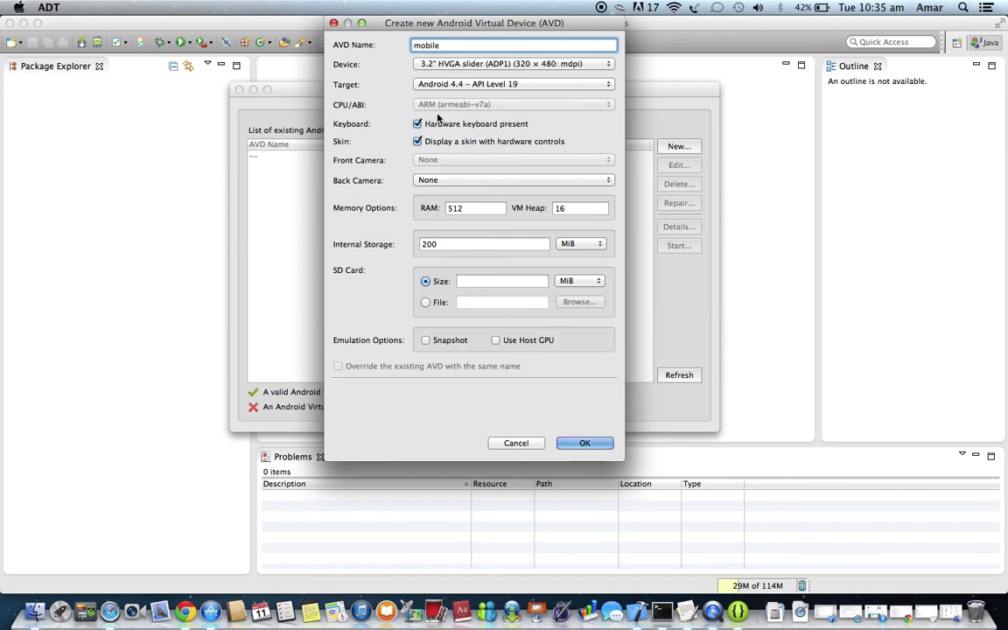
left_click(580, 448)
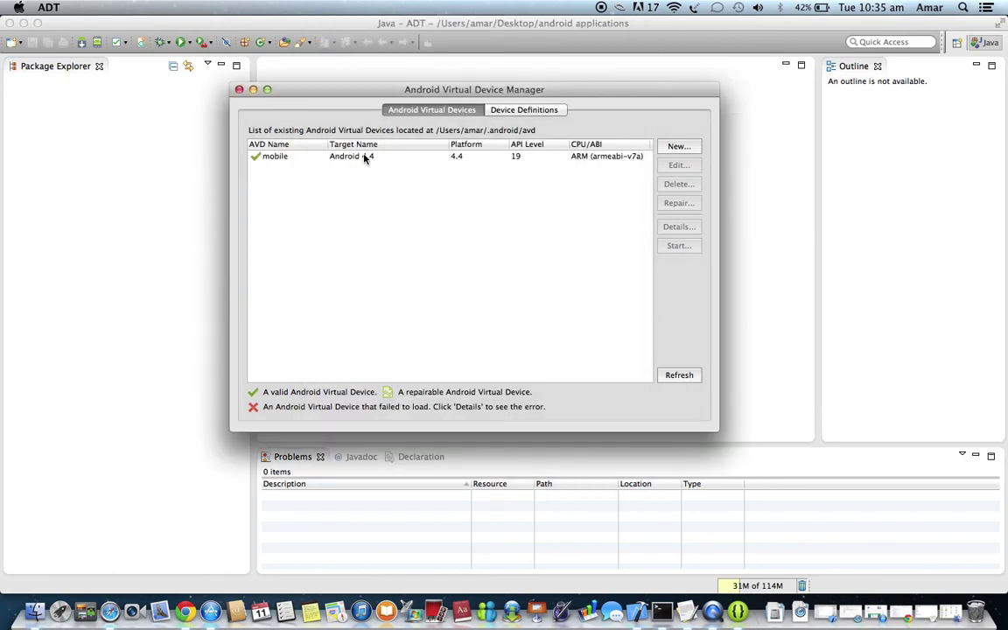
Launch the mobile AVD in the emulator with default options, then close the AVD Manager.
left_click(365, 157)
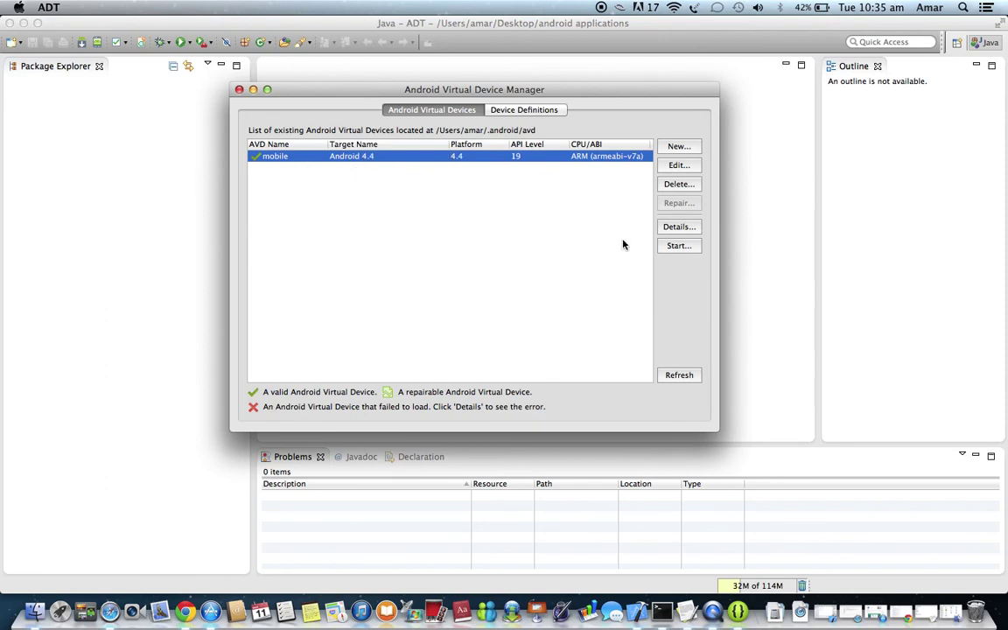
left_click(678, 248)
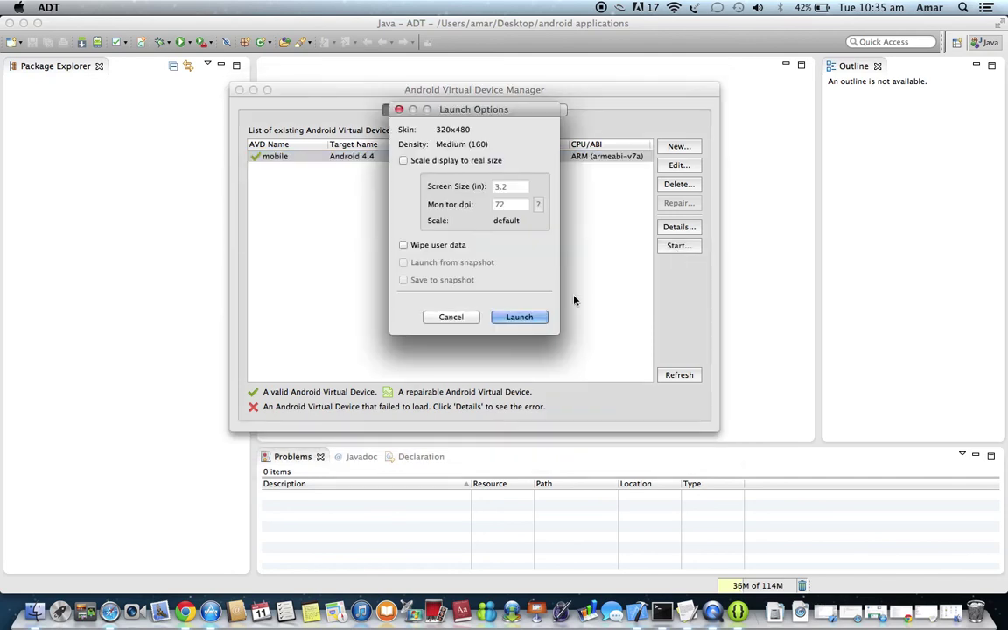
left_click(519, 319)
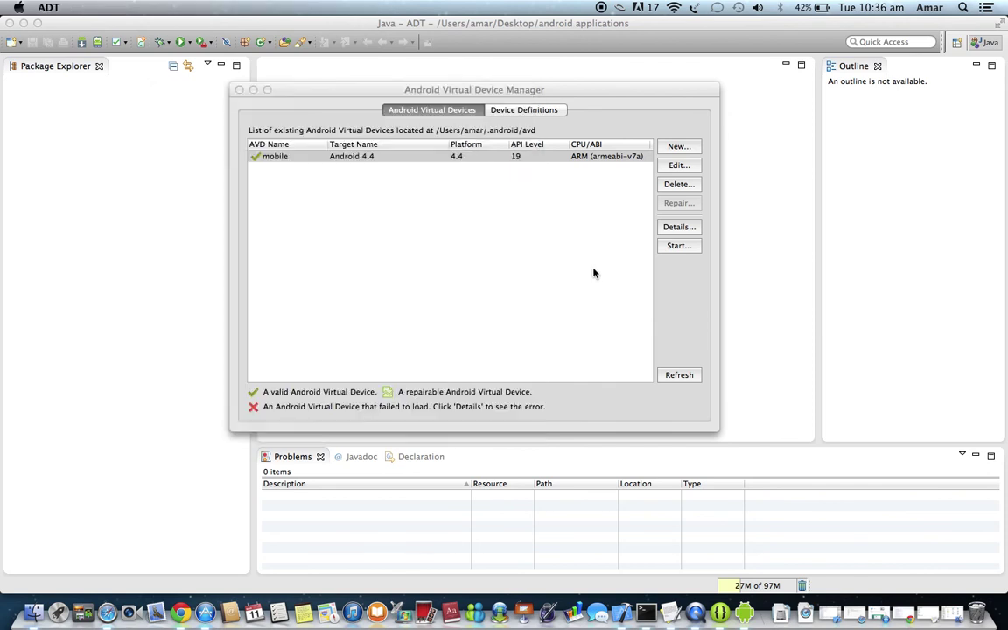
left_click(239, 89)
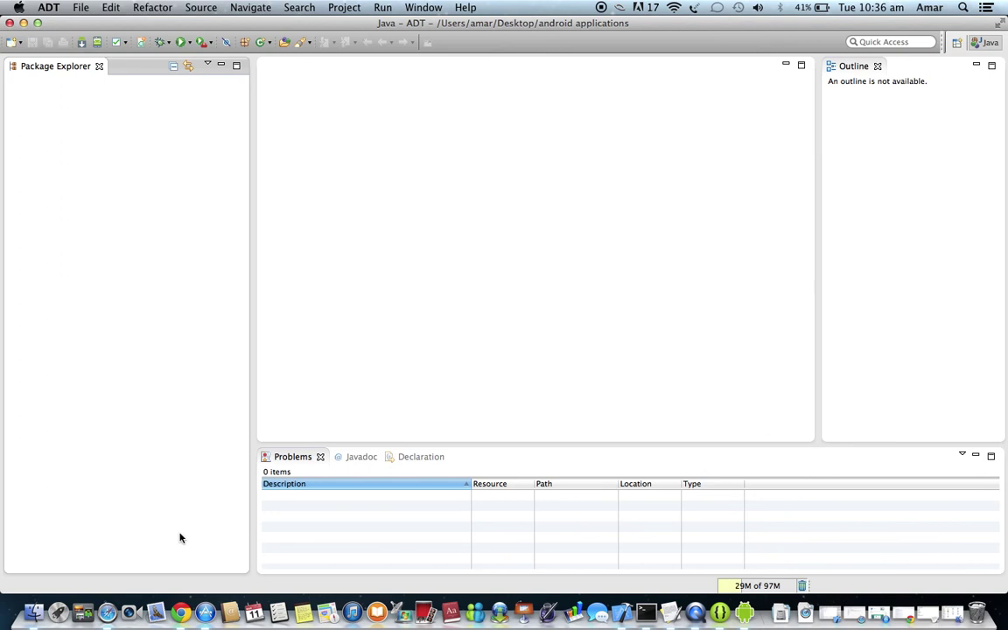
Search Google for 'ramsandroid' in a new Chrome tab and open the ramsandroid4all.blogspot.in blog.
left_click(181, 612)
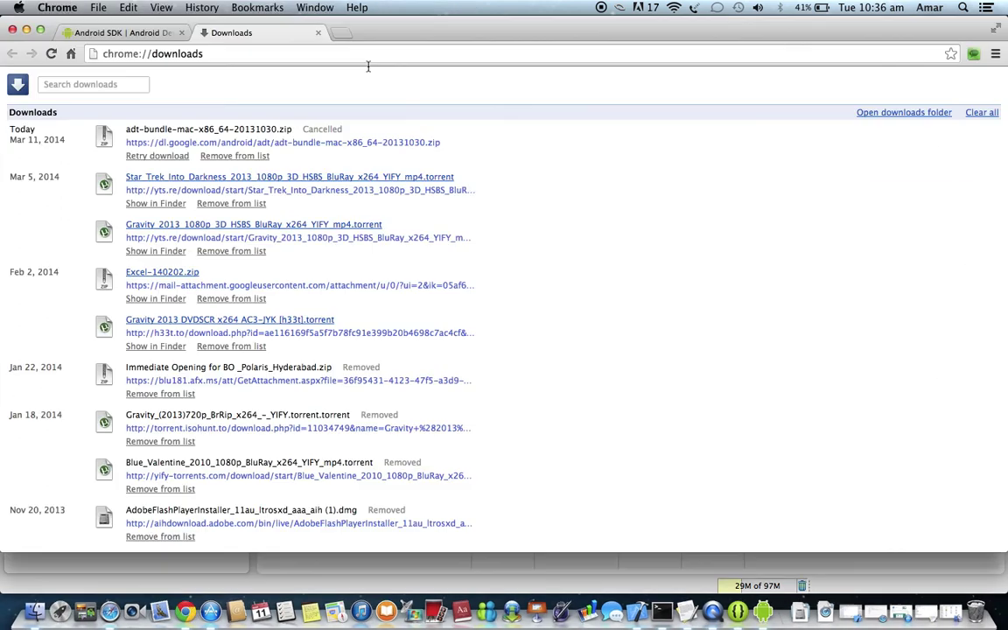
left_click(342, 33)
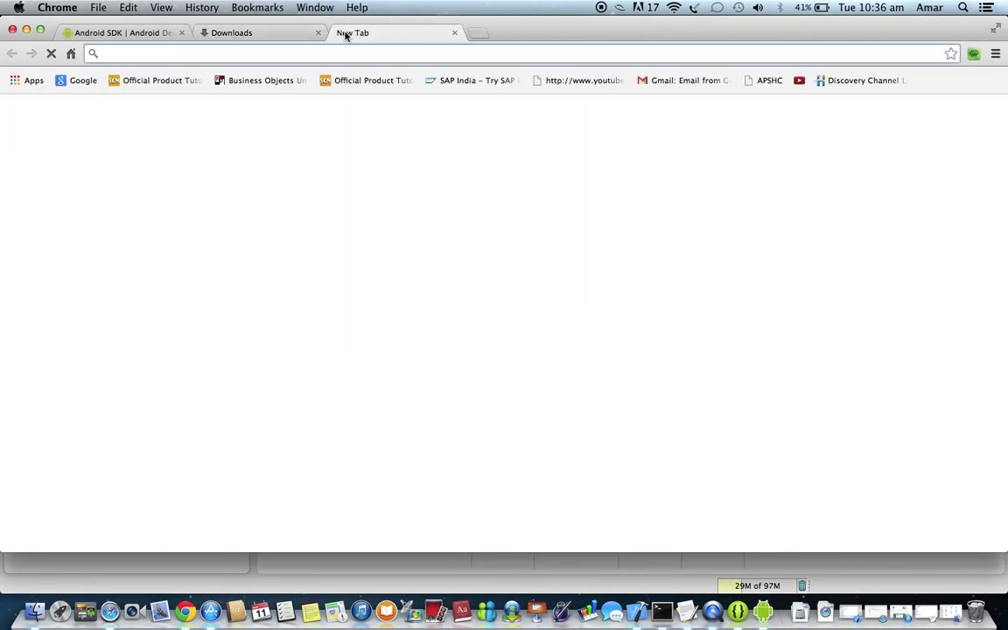
type("google.com")
key("Return")
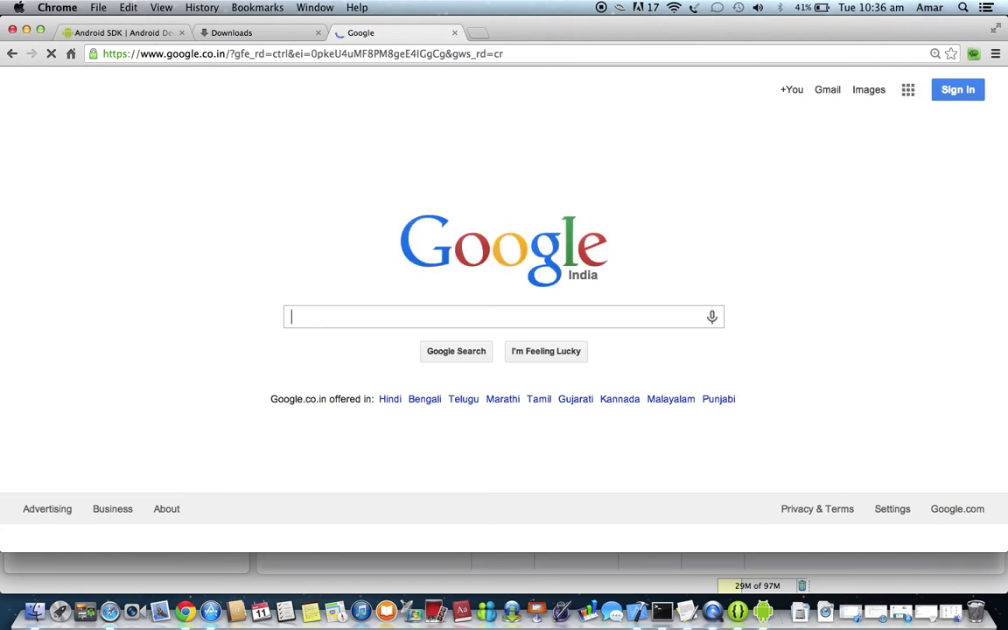
type("ram")
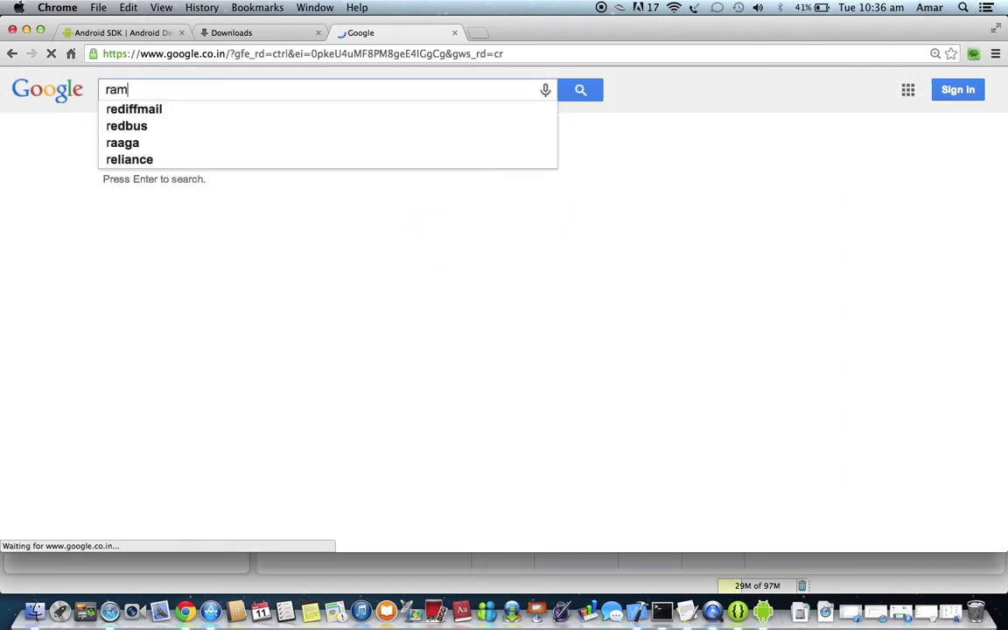
type("androi")
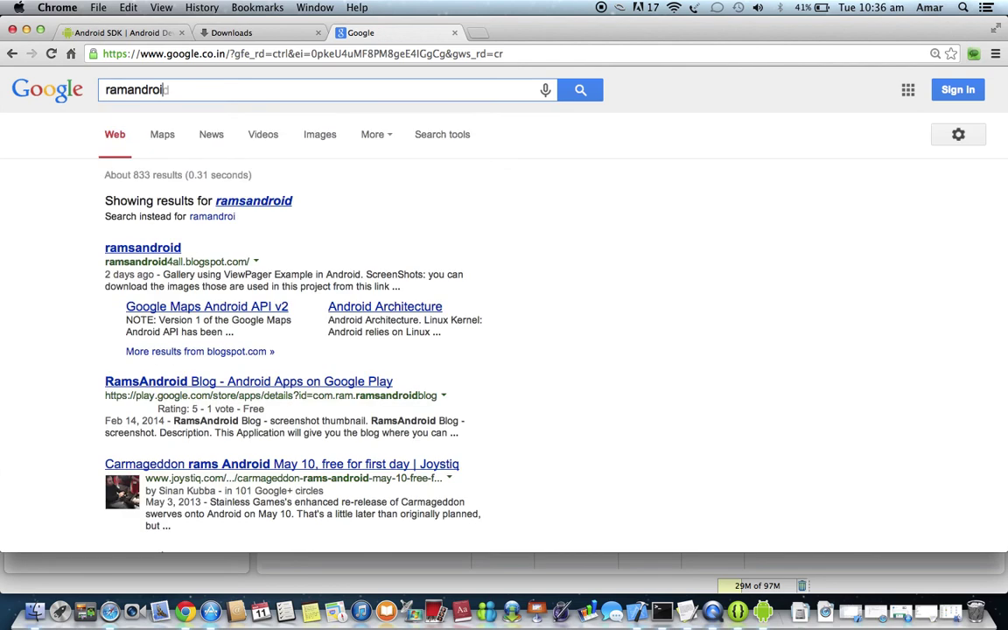
key("BackSpace")
key("BackSpace")
key("BackSpace")
key("BackSpace")
key("BackSpace")
key("BackSpace")
type("sandroid")
key("Return")
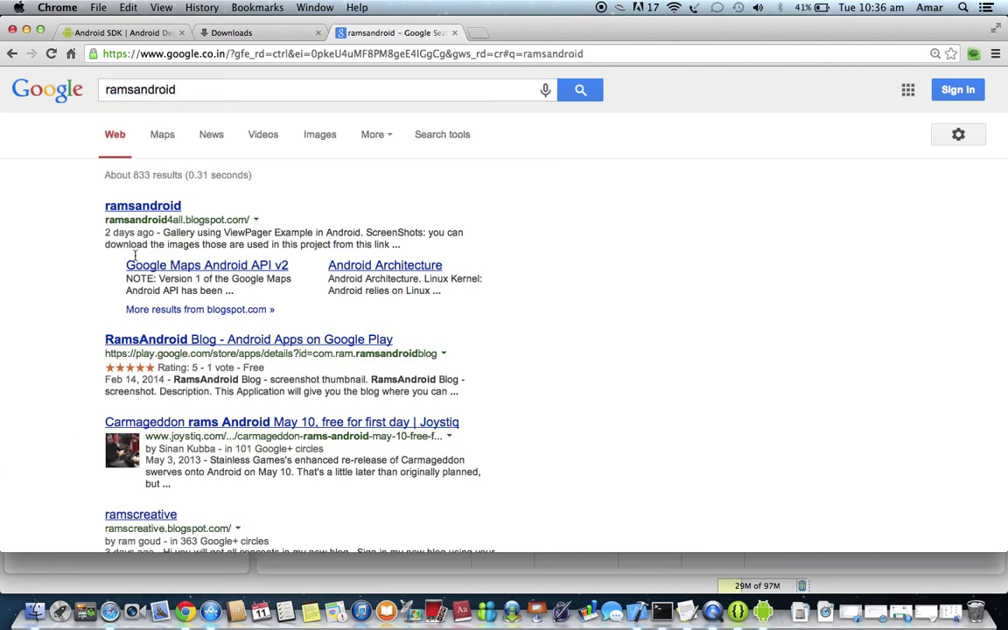
left_click(144, 208)
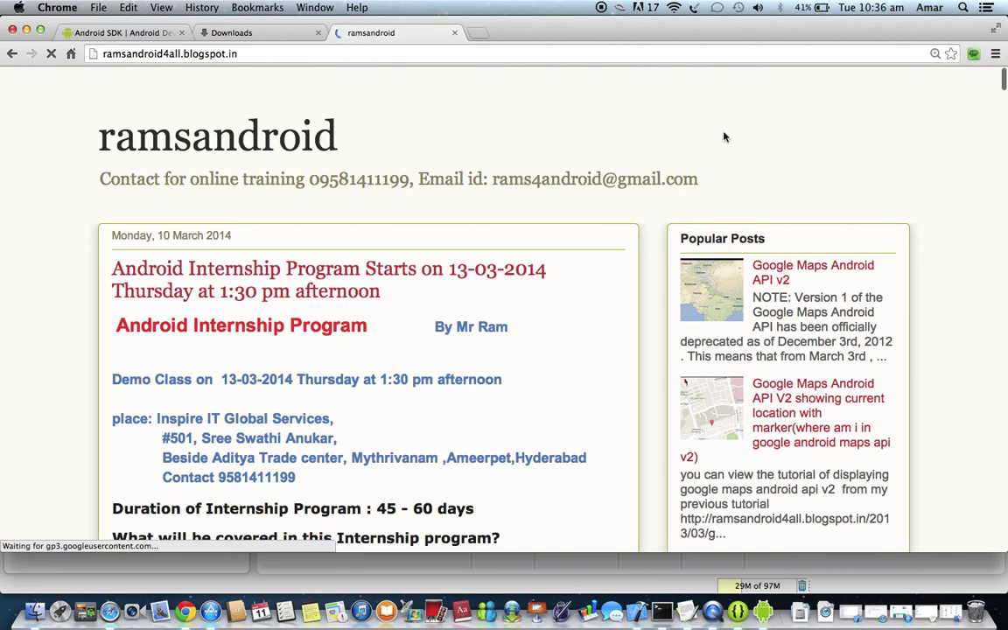
scroll(727, 137, "down", 4)
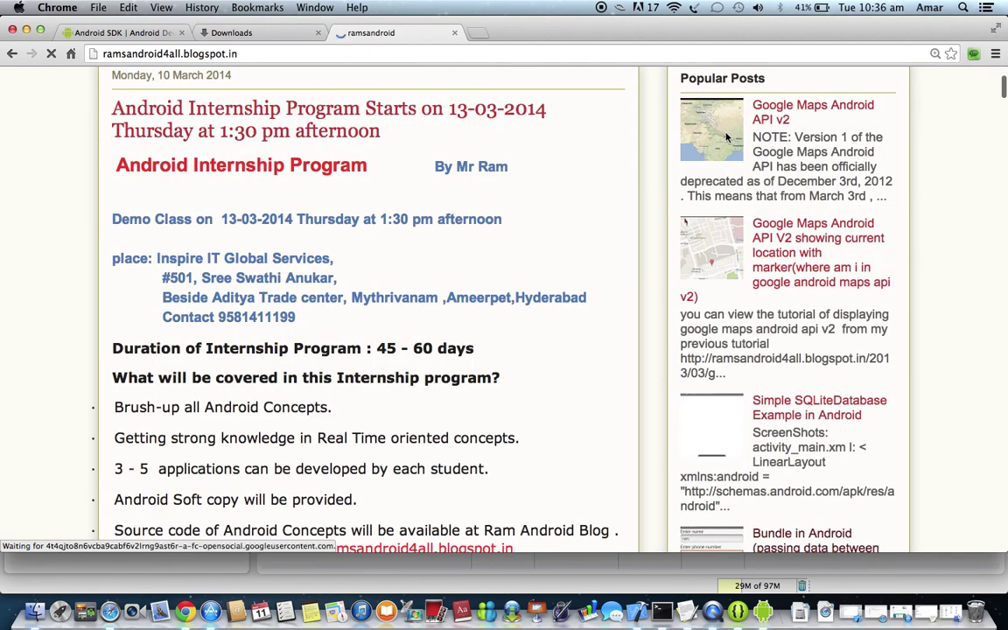